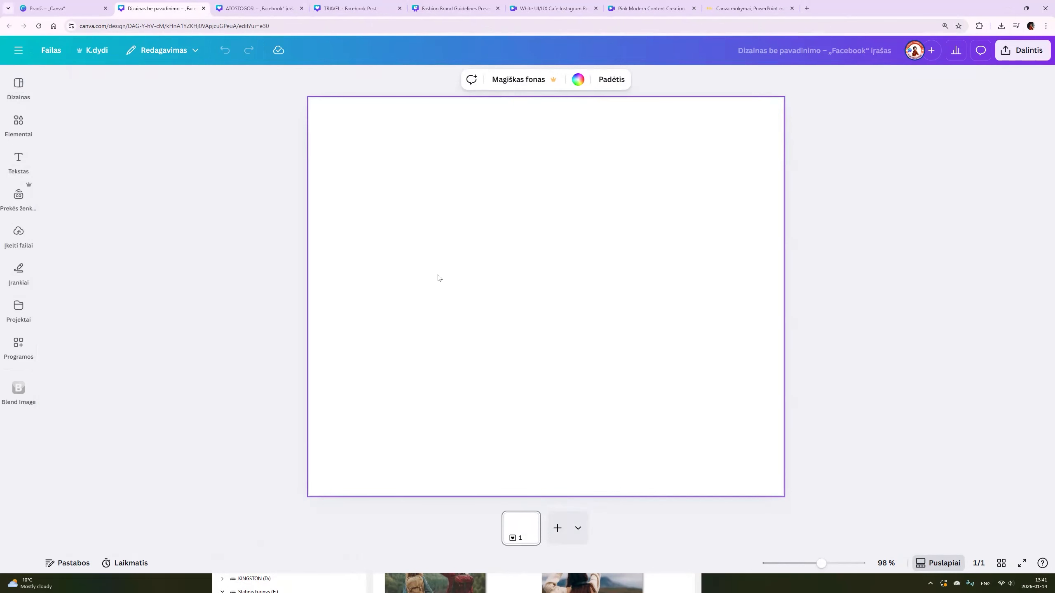
Search the elements for "vyras ziuri i kaire" and filter the results to photos (Nuotraukos).
click(12, 389)
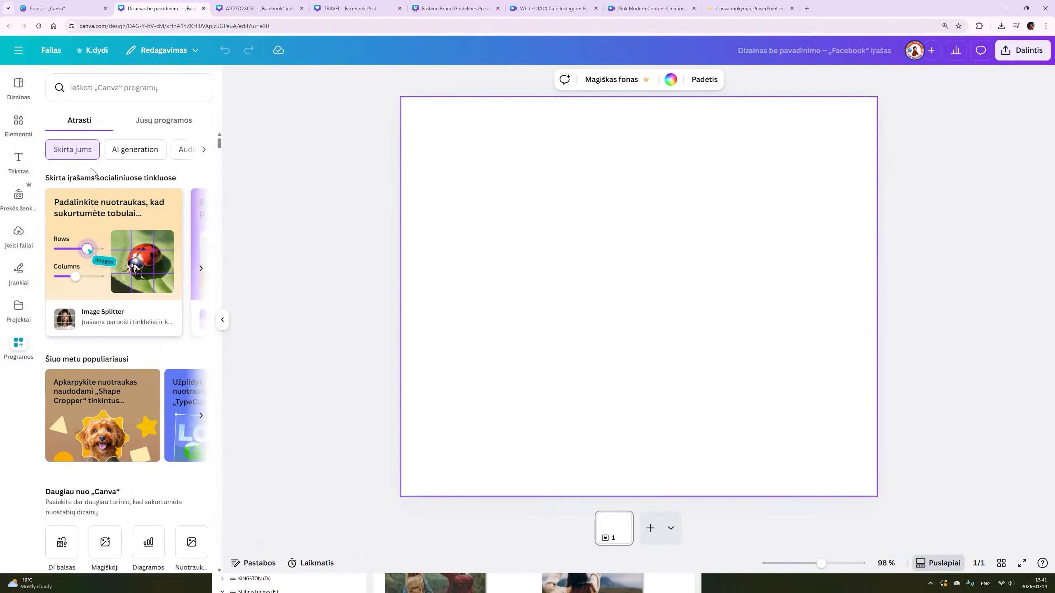
click(23, 130)
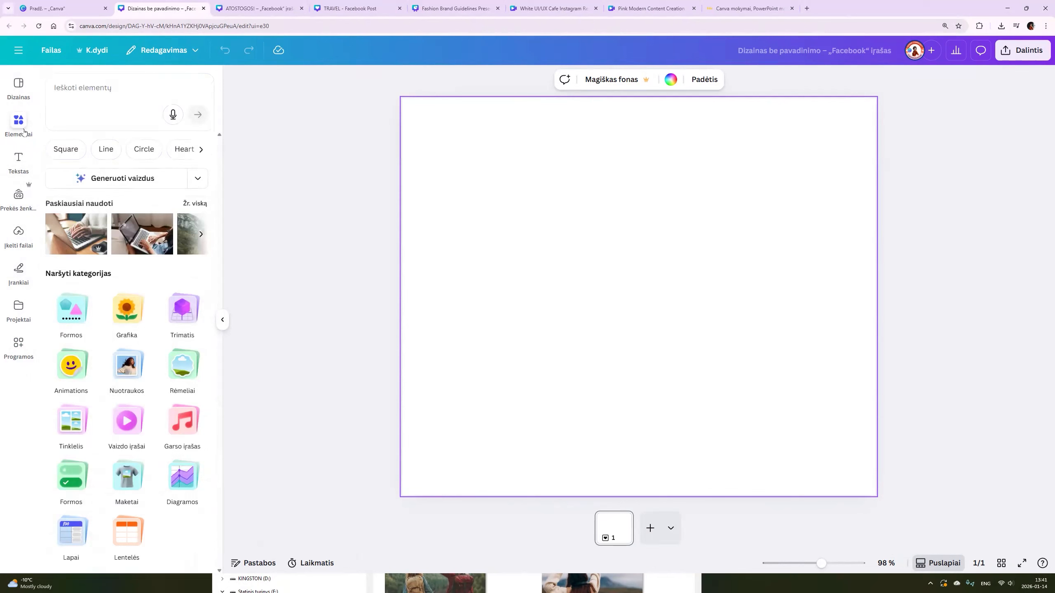
click(83, 92)
text(vyras)
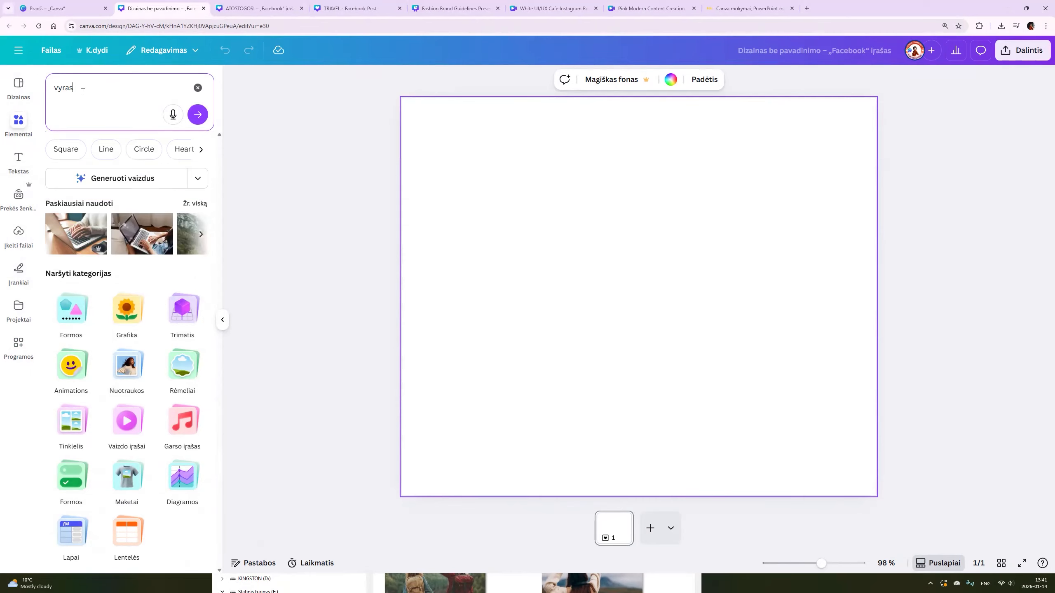
text( ziuri )
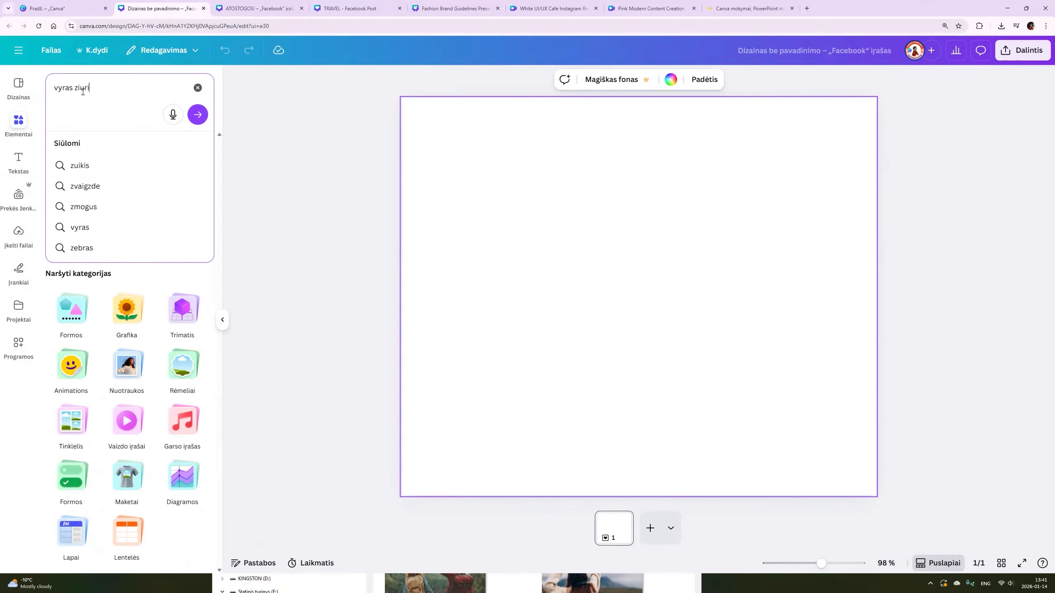
text(i kaire)
key(Return)
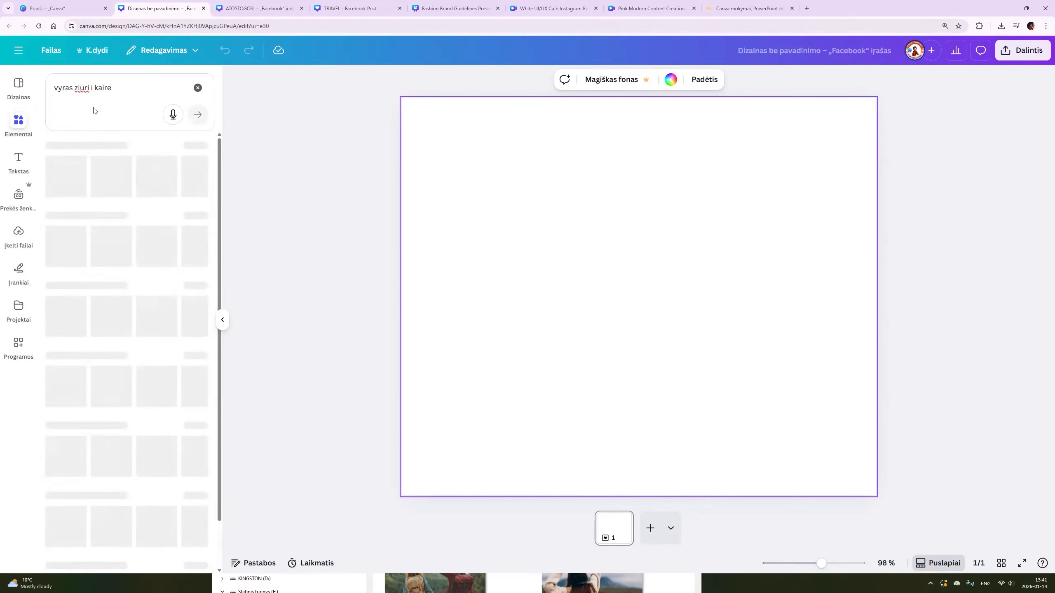
click(129, 148)
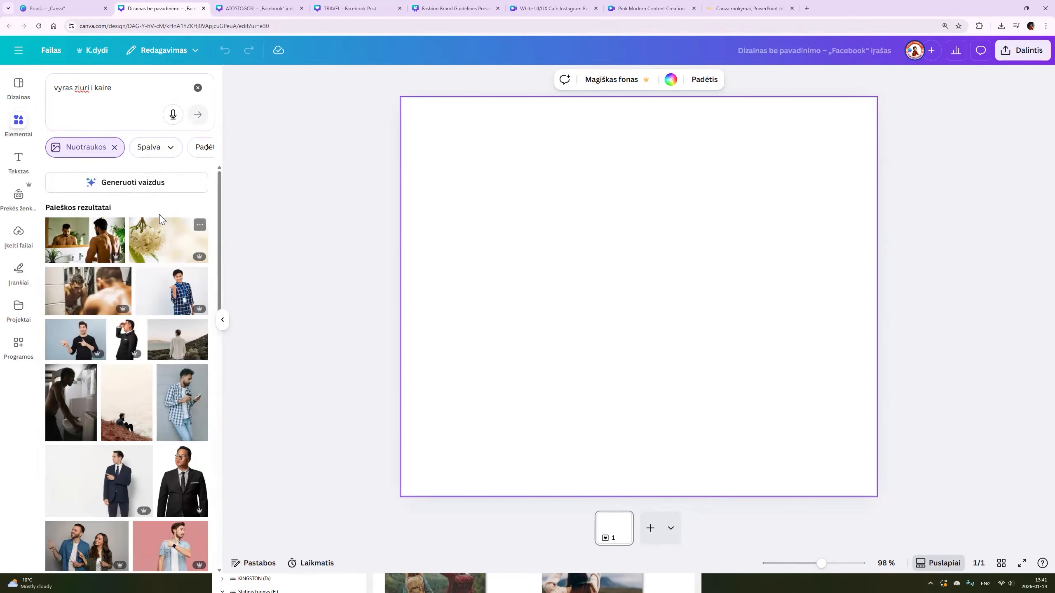
Add the photo of a man in profile in front of green trees to the blank page.
scroll(149, 276, down, 2)
scroll(149, 277, down, 2)
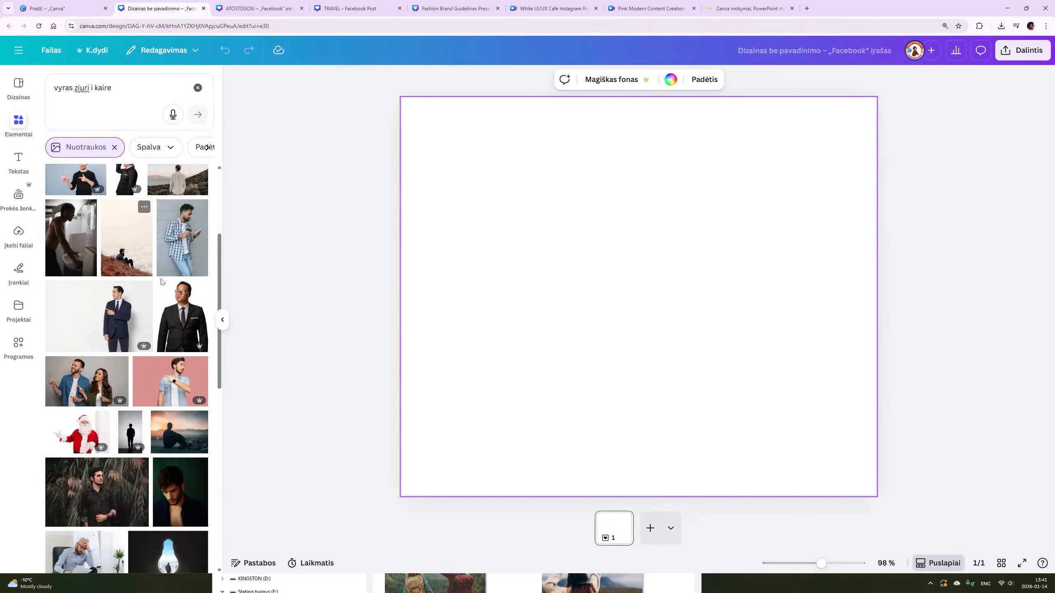
scroll(144, 289, down, 2)
scroll(139, 351, down, 4)
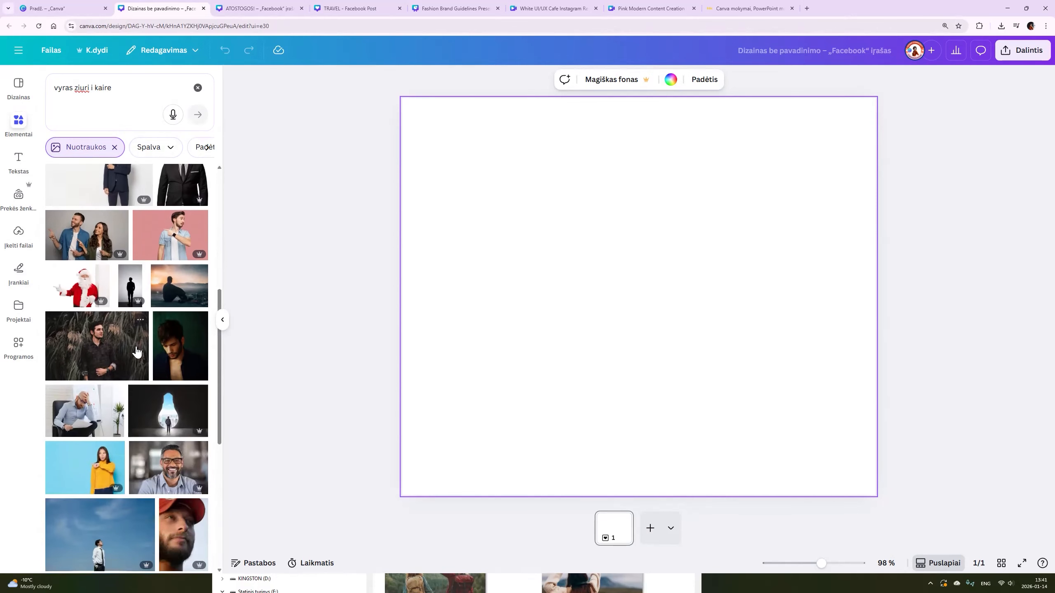
scroll(154, 345, down, 2)
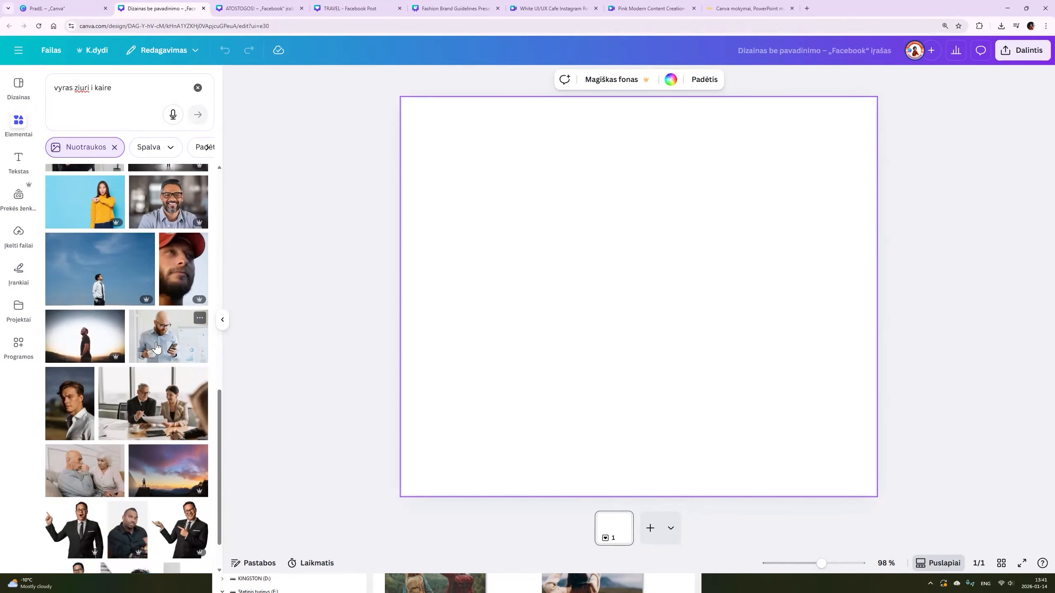
scroll(155, 349, up, 1)
scroll(154, 354, down, 2)
scroll(155, 356, down, 5)
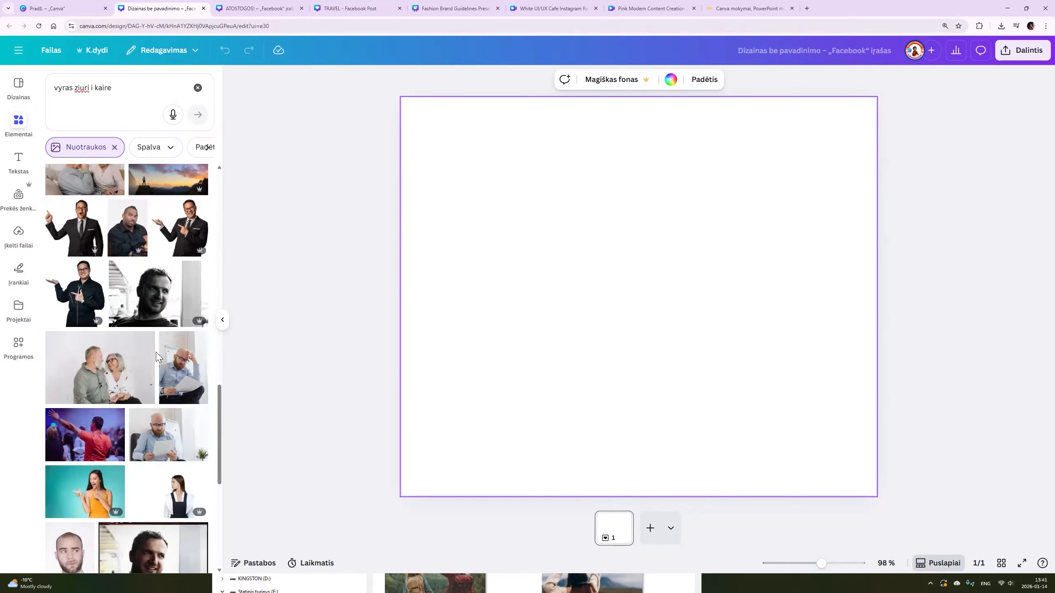
scroll(157, 356, down, 7)
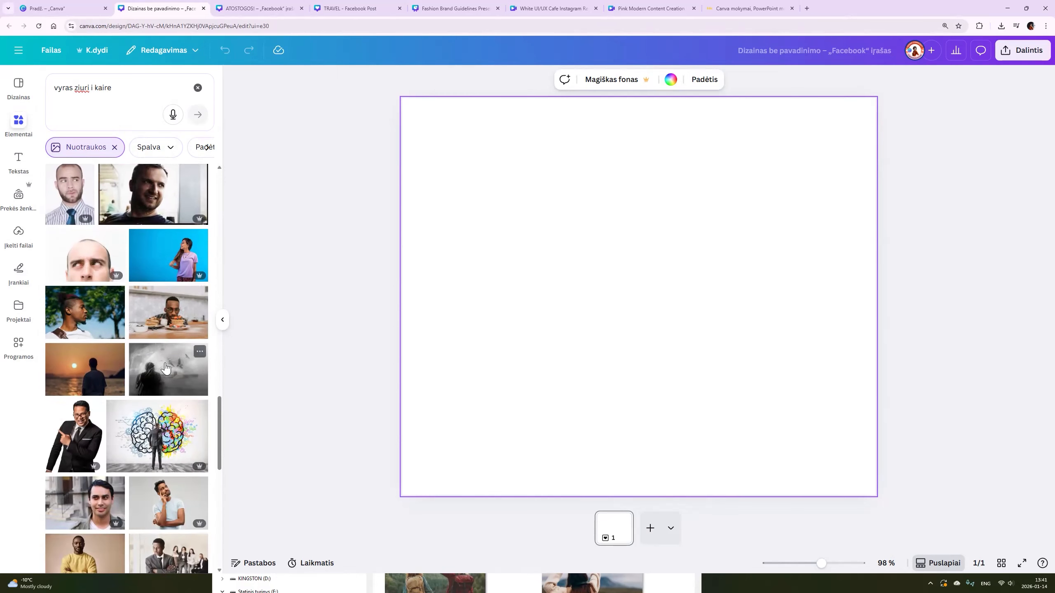
click(85, 313)
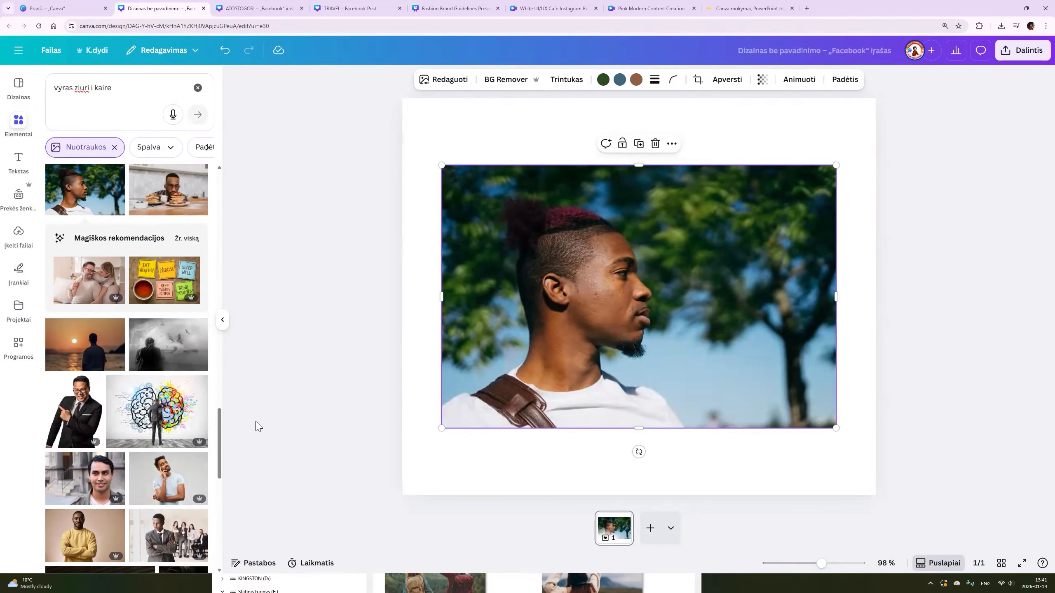
Replace the photo on the page with the one of a braided-haired man looking down beside a concrete wall.
scroll(163, 459, down, 5)
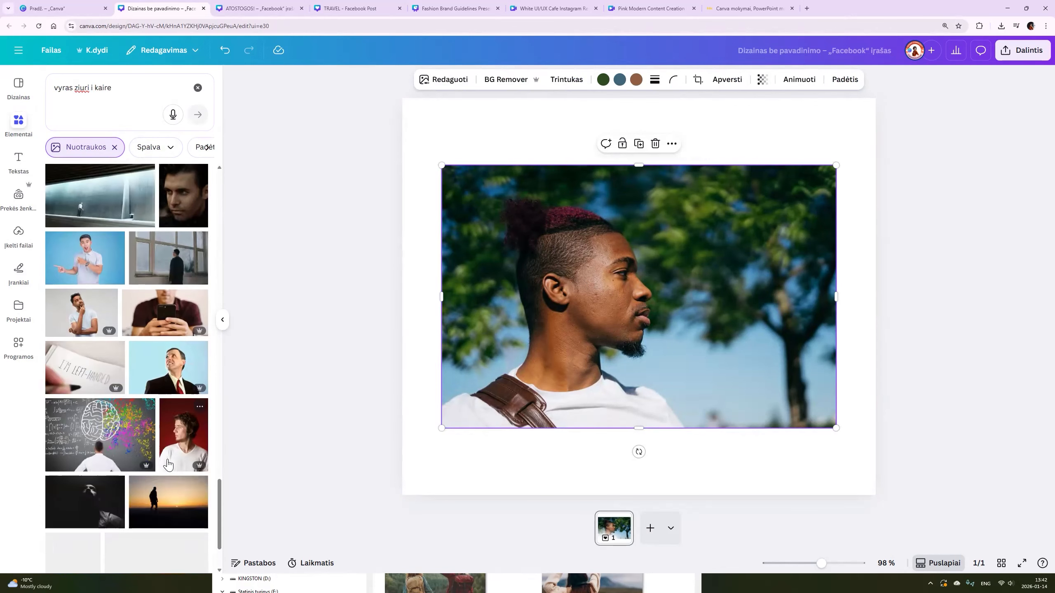
scroll(172, 457, down, 1)
scroll(175, 459, down, 4)
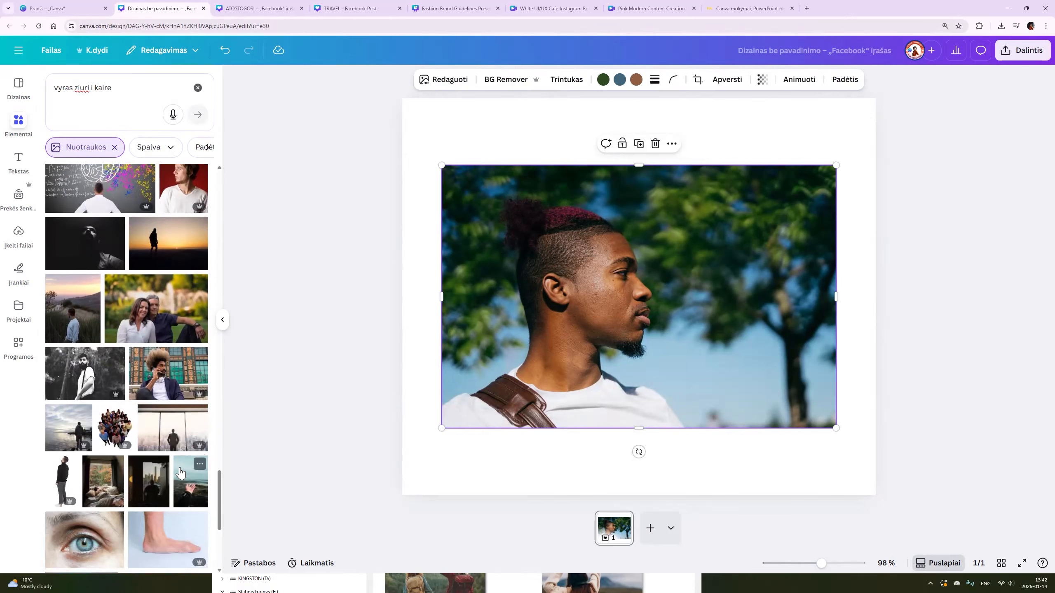
scroll(191, 457, down, 5)
scroll(197, 452, down, 3)
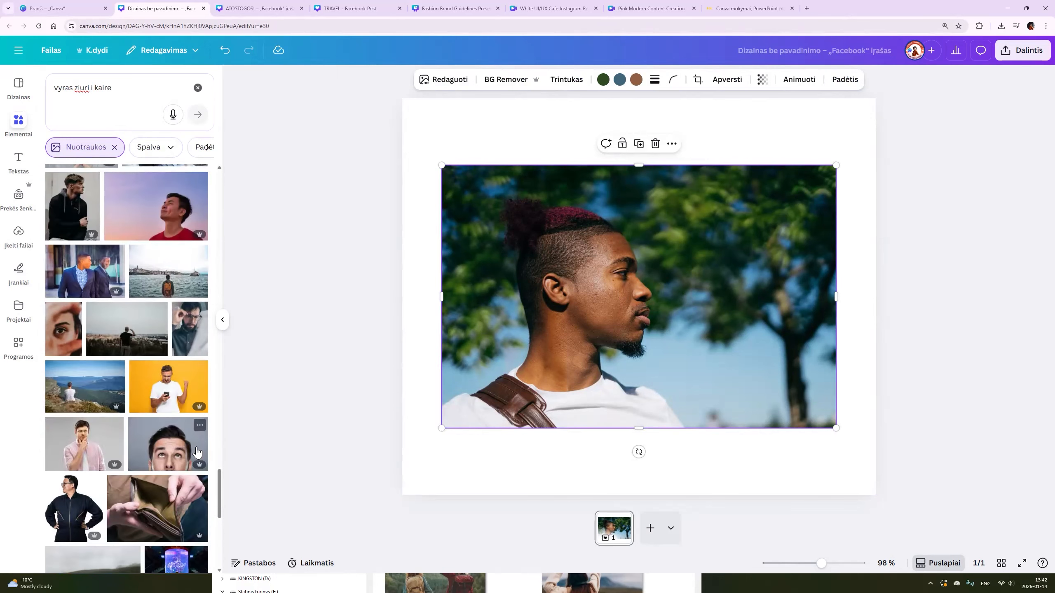
scroll(198, 456, down, 3)
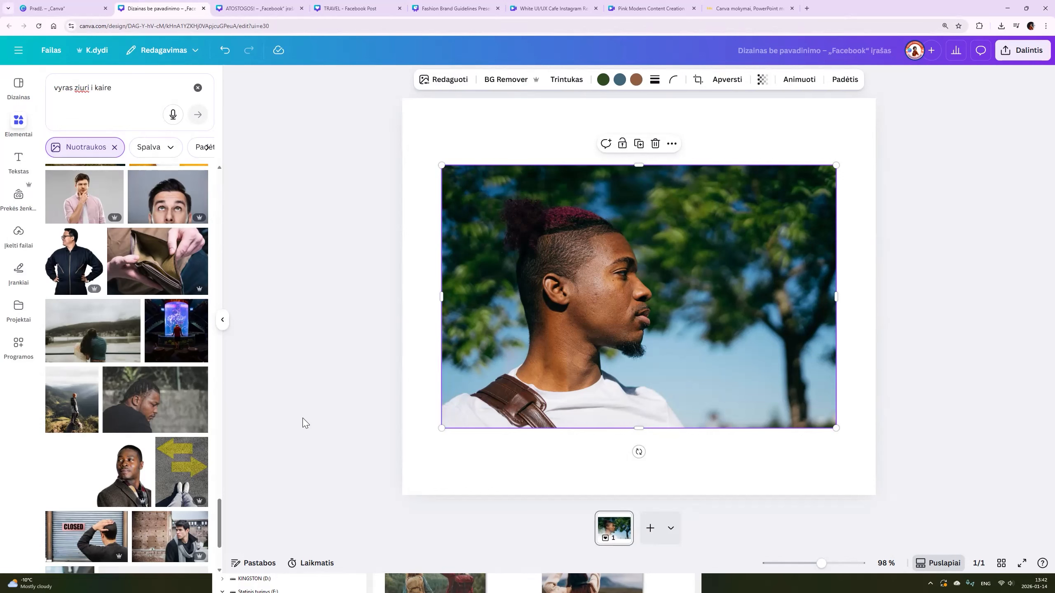
key(Delete)
click(161, 418)
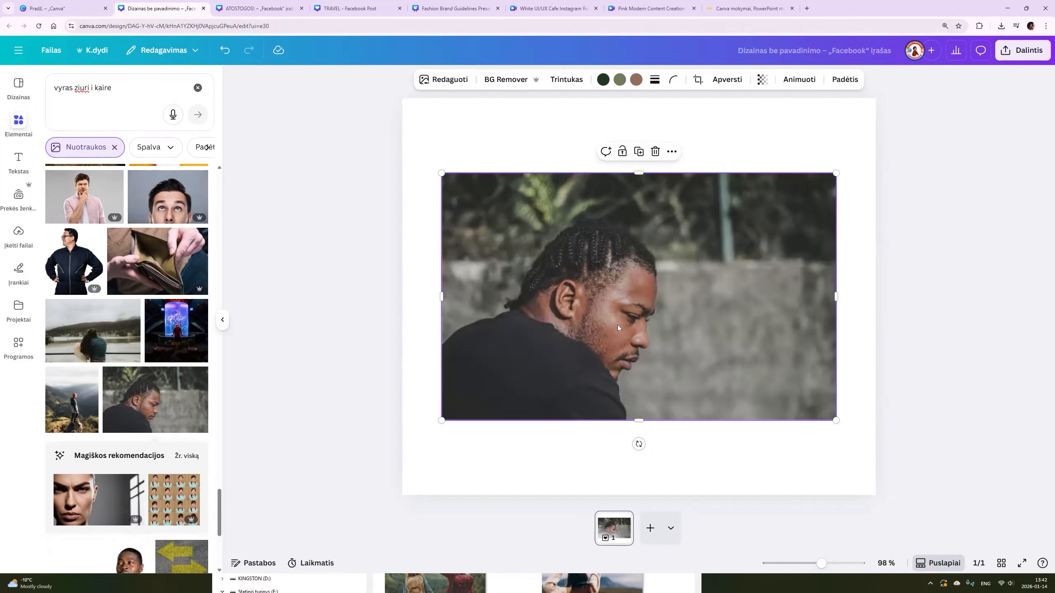
Enlarge the photo of the braided-haired man to about 1265 × 794 so it covers the whole page.
drag(442, 172, 347, 67)
drag(832, 418, 954, 495)
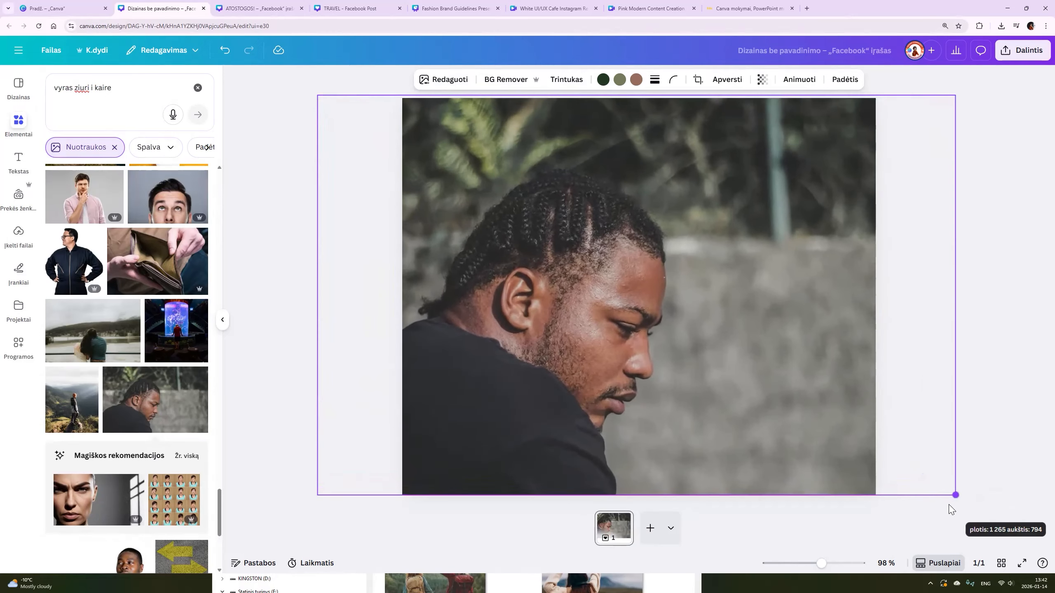
mouse_move(715, 405)
mouse_down()
mouse_move(748, 411)
mouse_move(707, 401)
mouse_up()
click(978, 240)
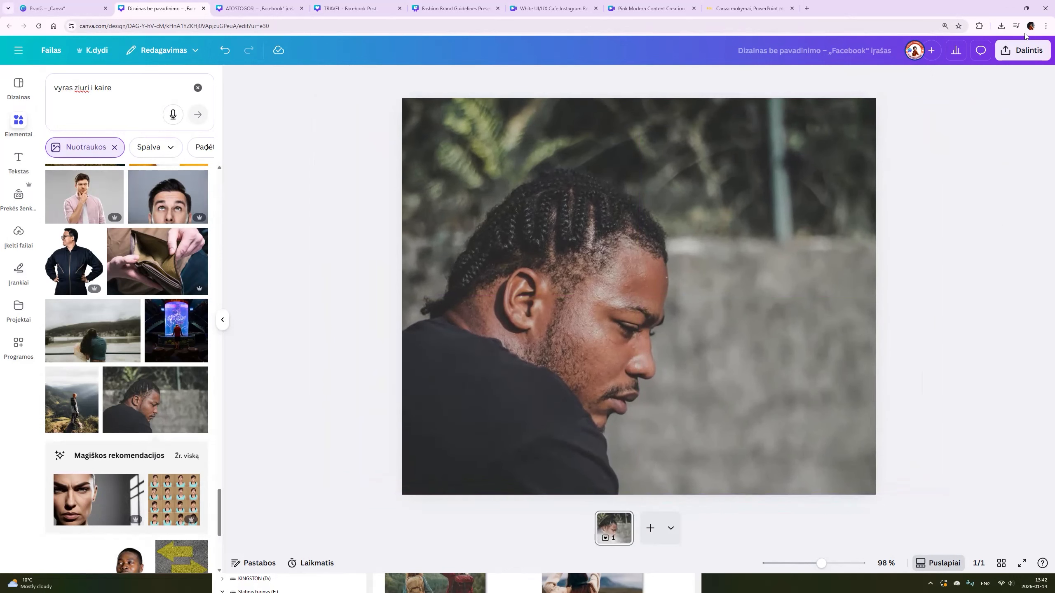
Download the page as a PNG at size 1 (940 × 788 px).
click(1023, 50)
click(867, 262)
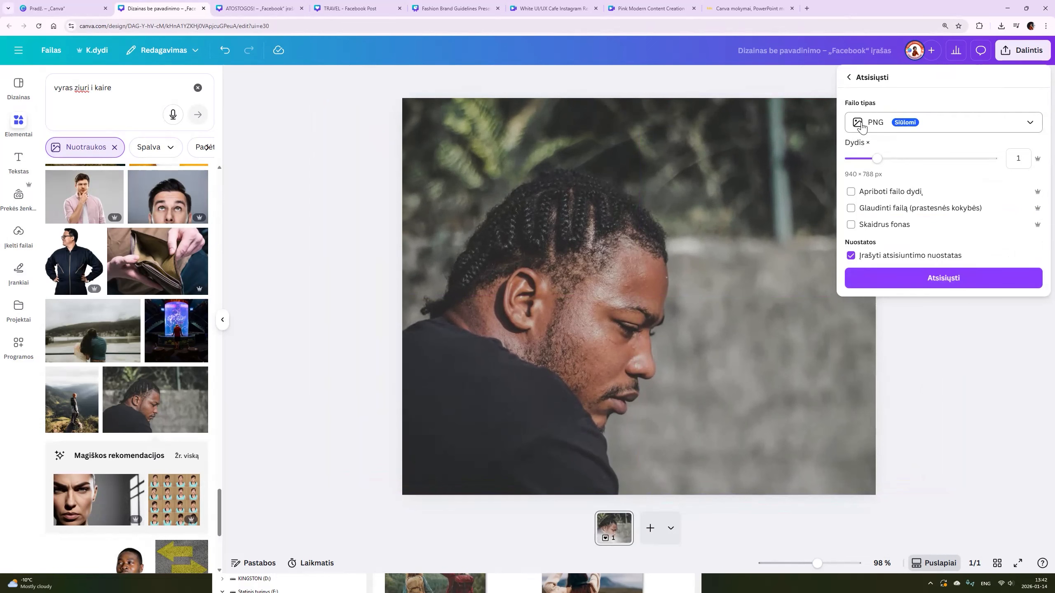
click(878, 286)
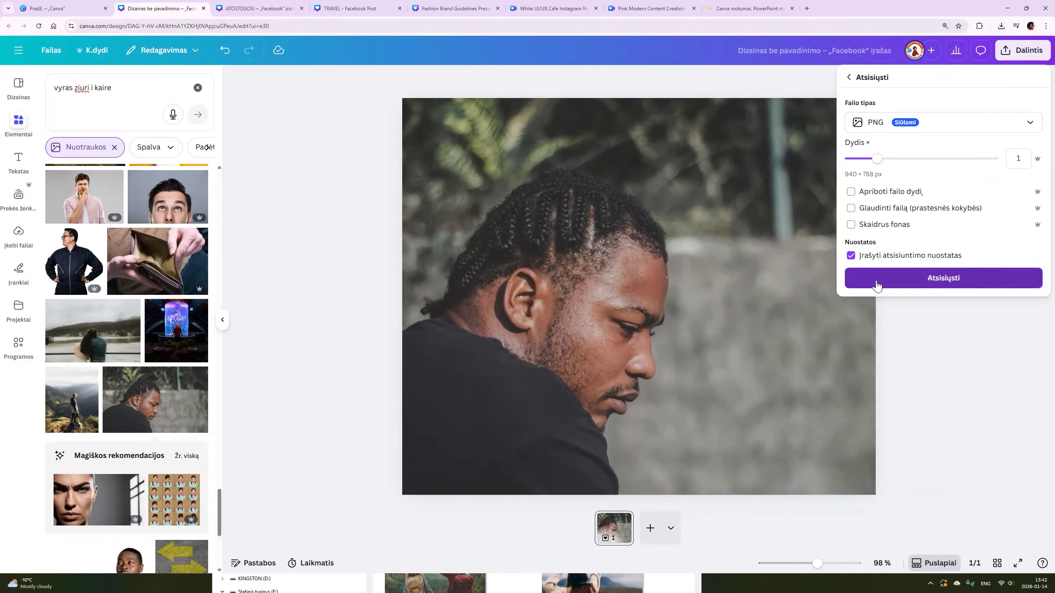
Add a second blank page and search the photos for "moteris svajoja".
click(650, 529)
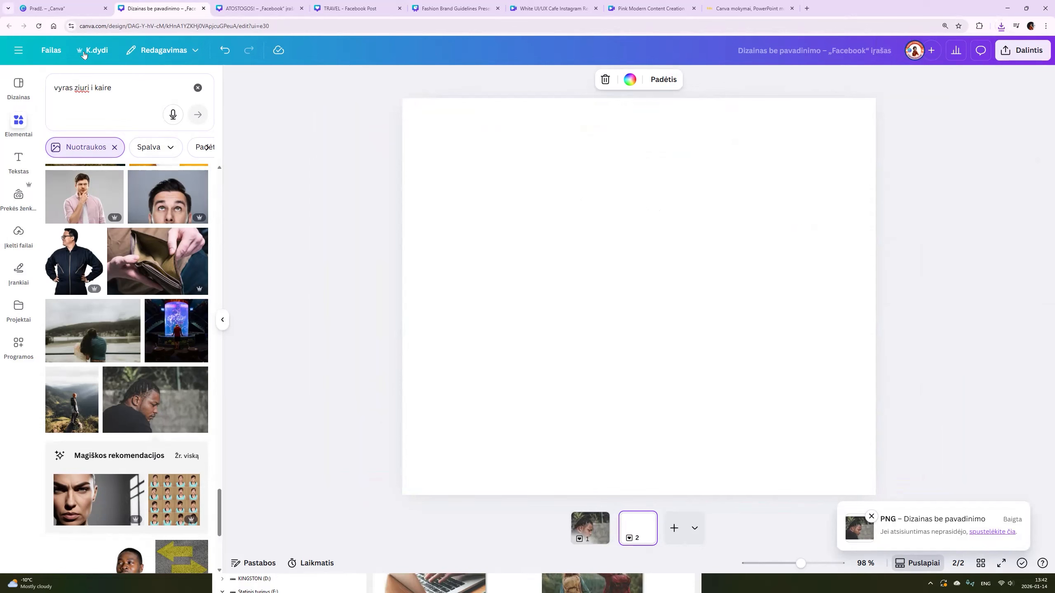
click(112, 86)
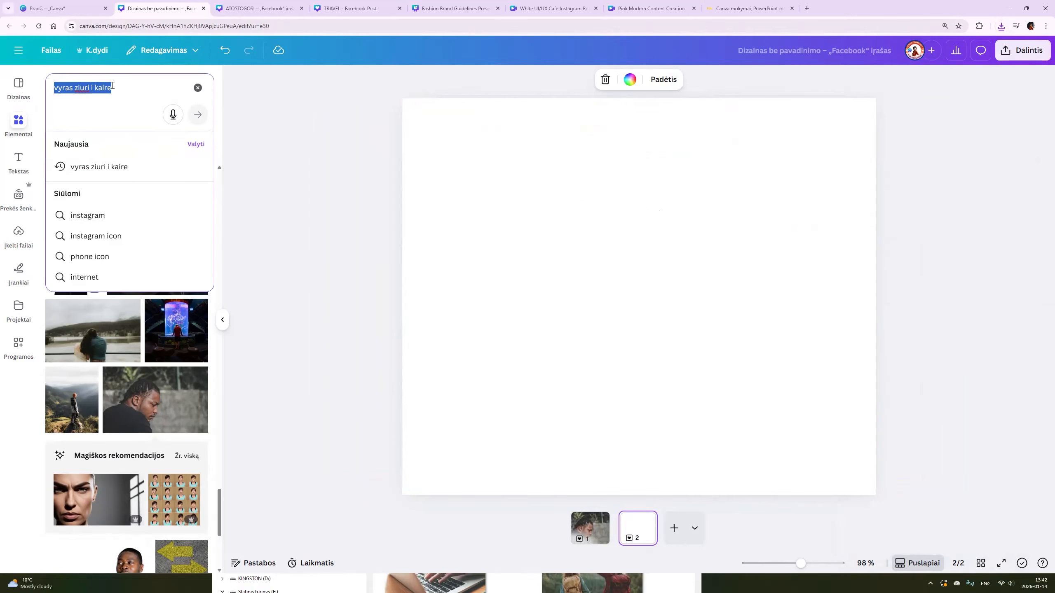
text(moteris svajoja)
key(Return)
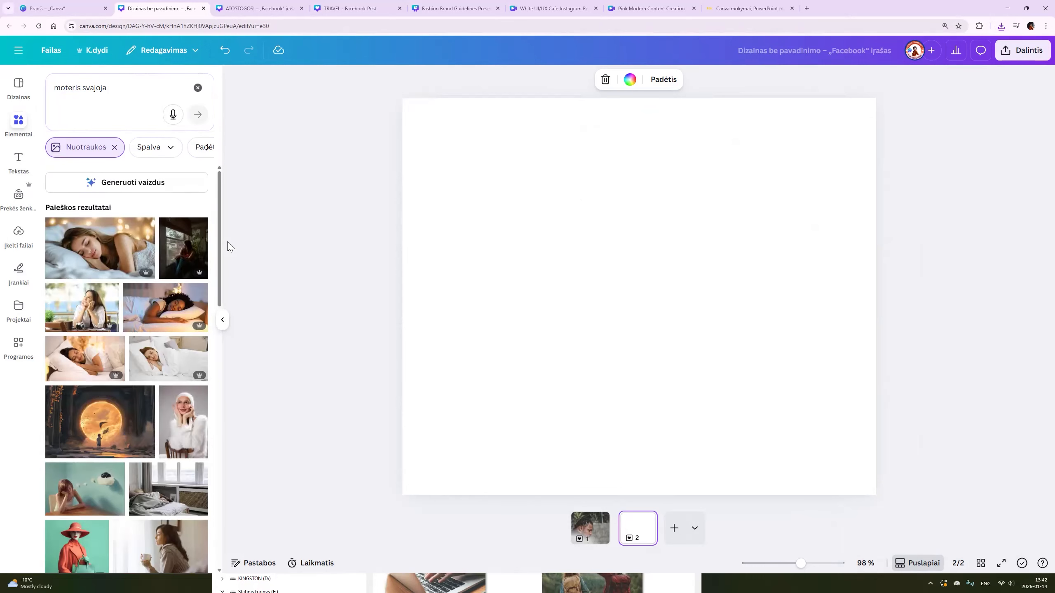
Change the photo search to "moteris keliauja".
text(a\)
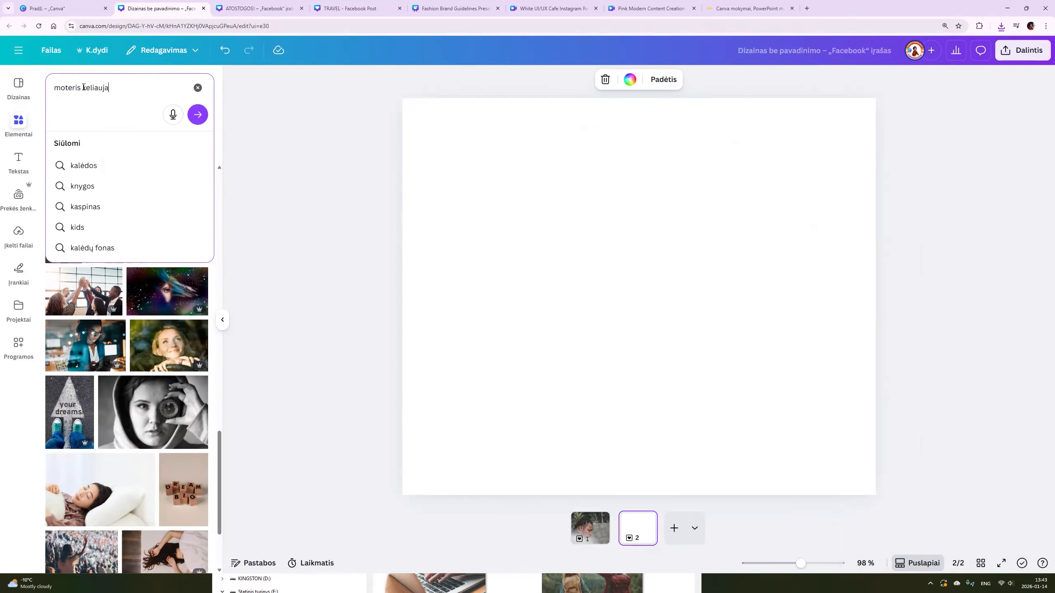
key(Return)
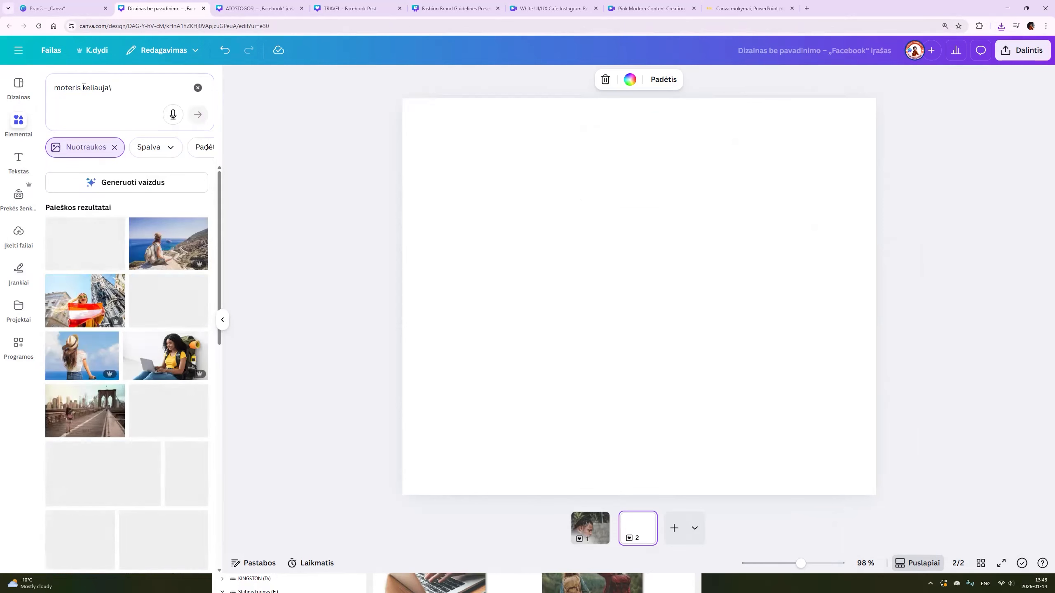
click(131, 91)
key(BackSpace)
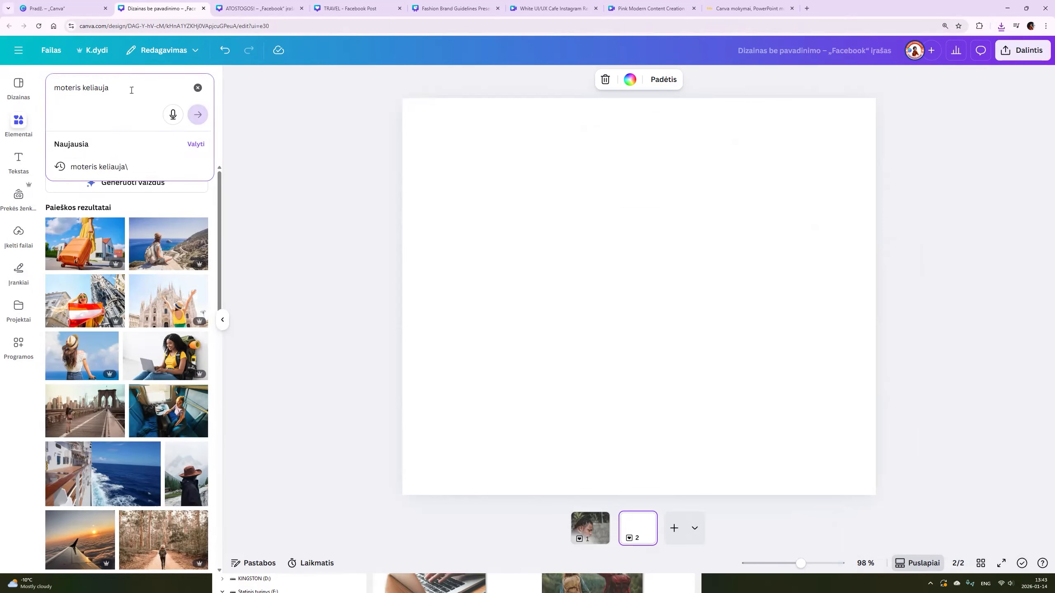
click(312, 224)
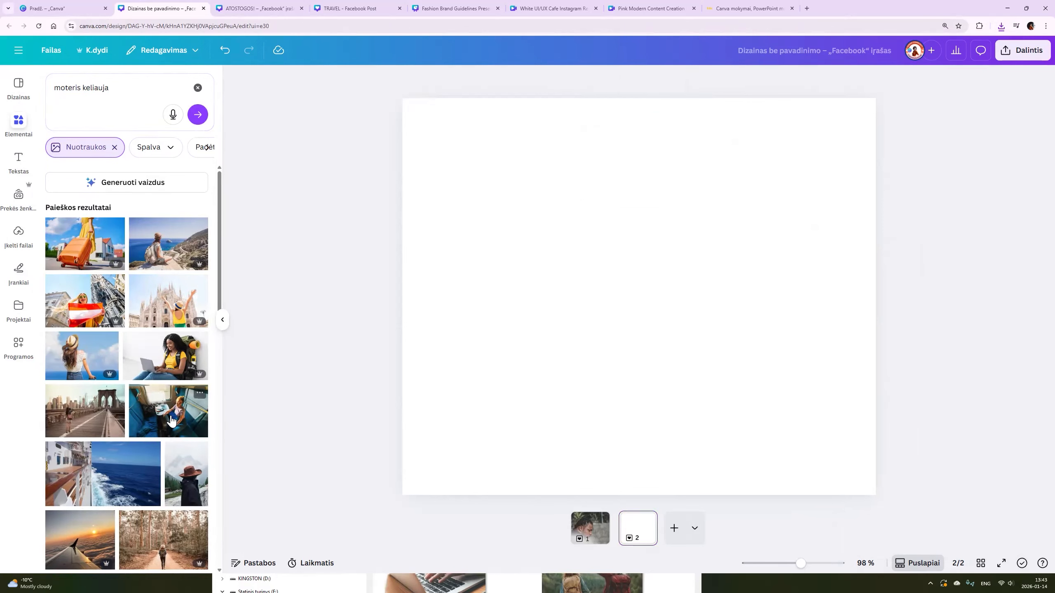
scroll(168, 430, down, 3)
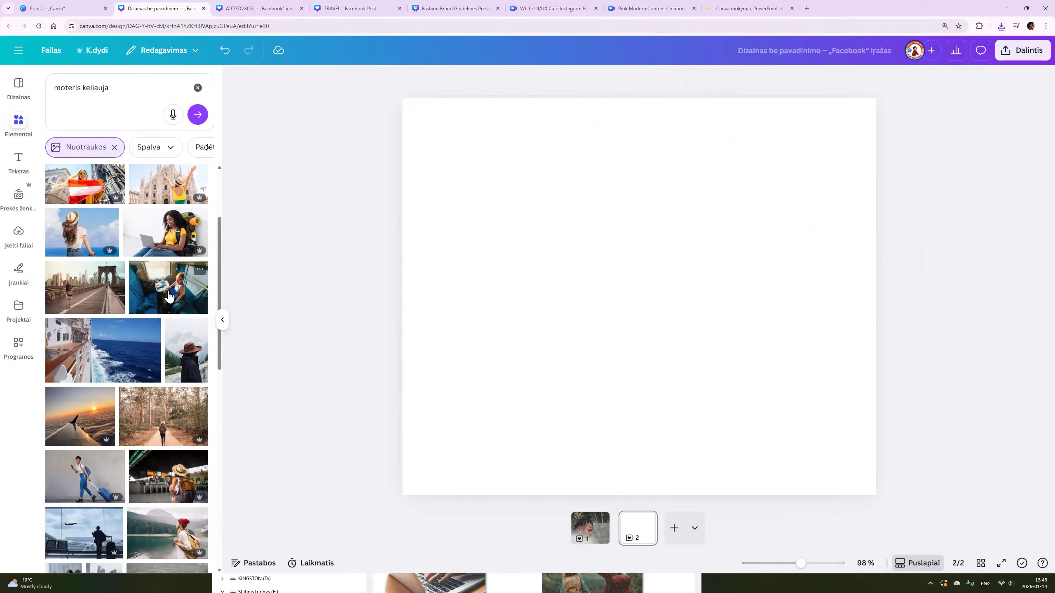
click(168, 296)
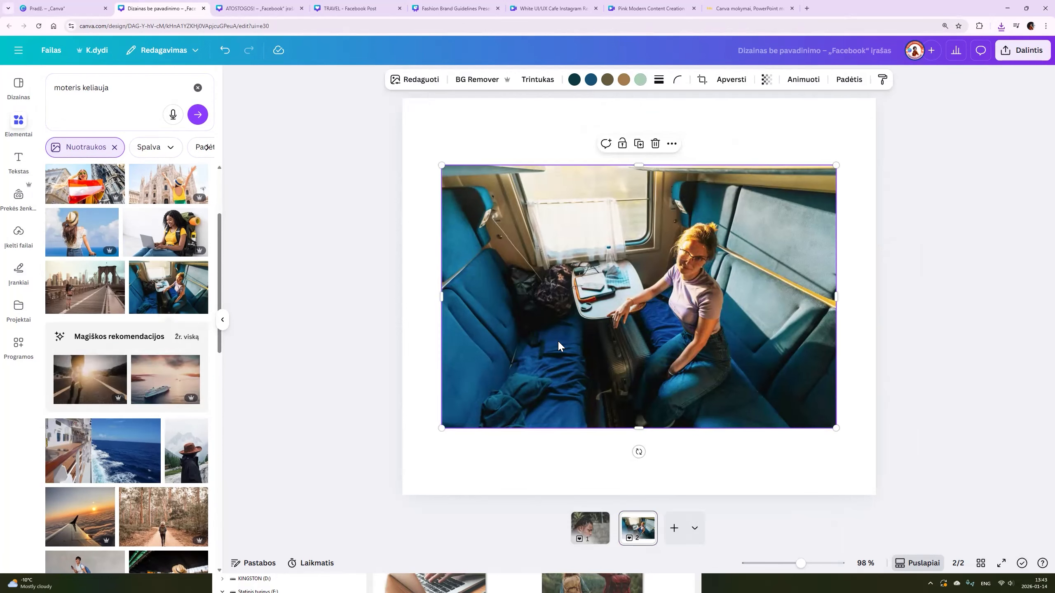
key(Delete)
Add the photo of a woman with raised arms above seaside rooftops to page 2 and enlarge it to cover the page.
scroll(102, 453, down, 5)
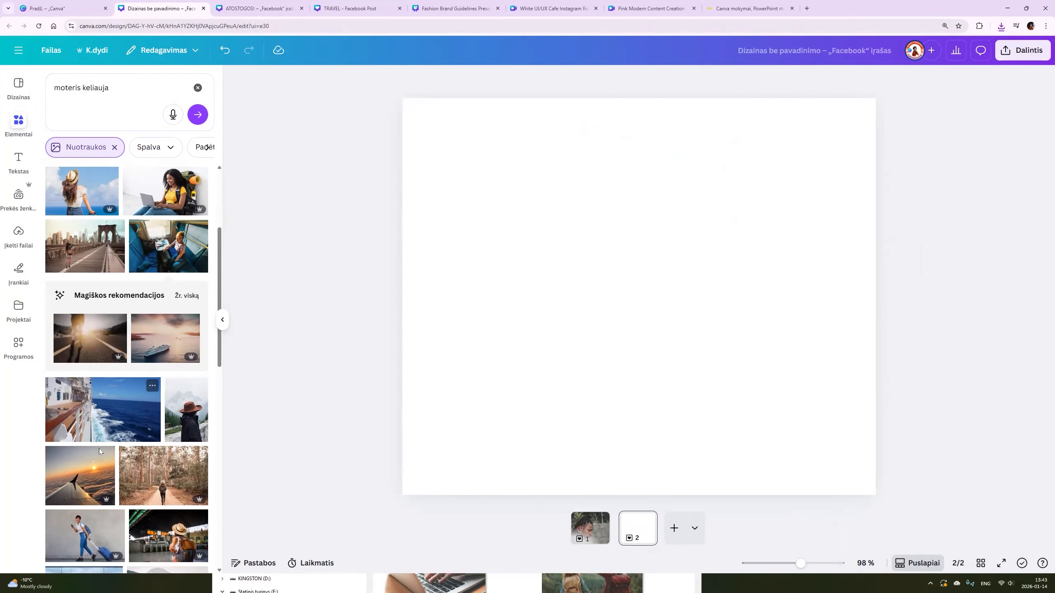
scroll(106, 461, down, 6)
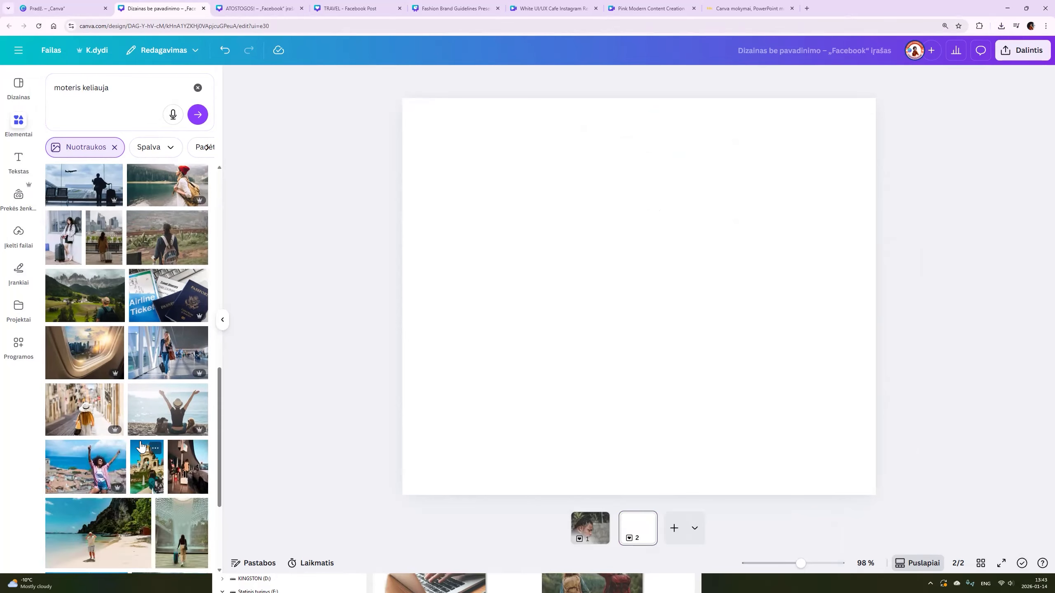
click(89, 357)
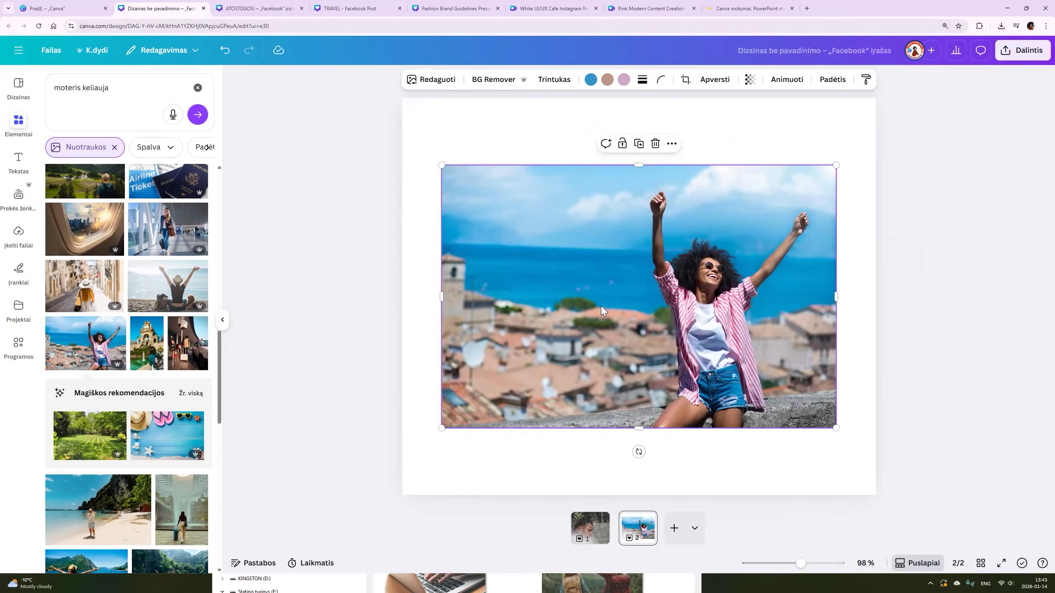
drag(434, 159, 341, 98)
drag(839, 434, 936, 495)
drag(833, 422, 803, 403)
Download only the current page, page 2, as a PNG at size 1 (940 × 788 px).
click(1033, 50)
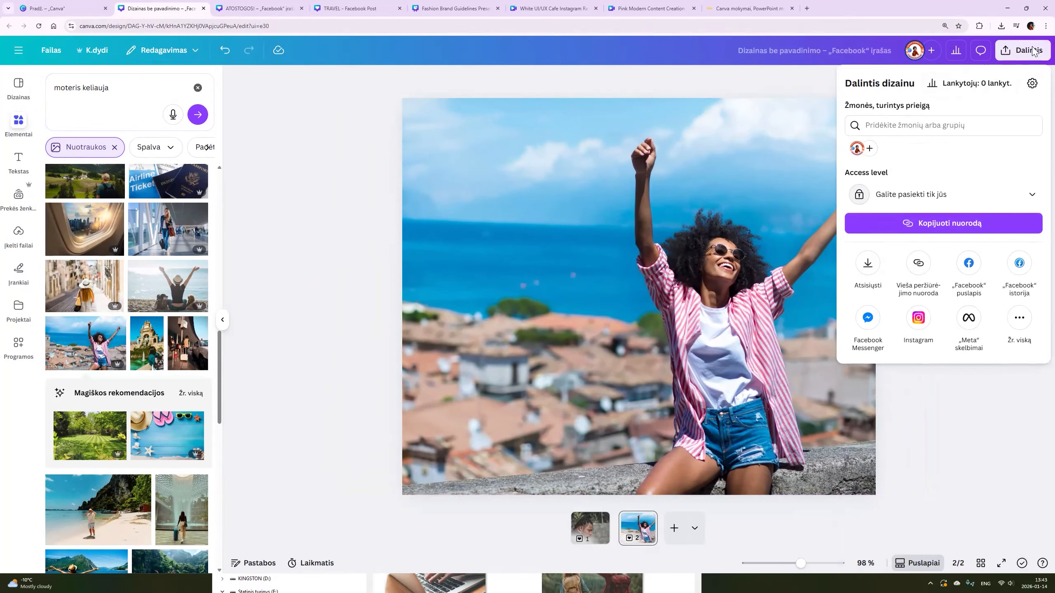
click(870, 268)
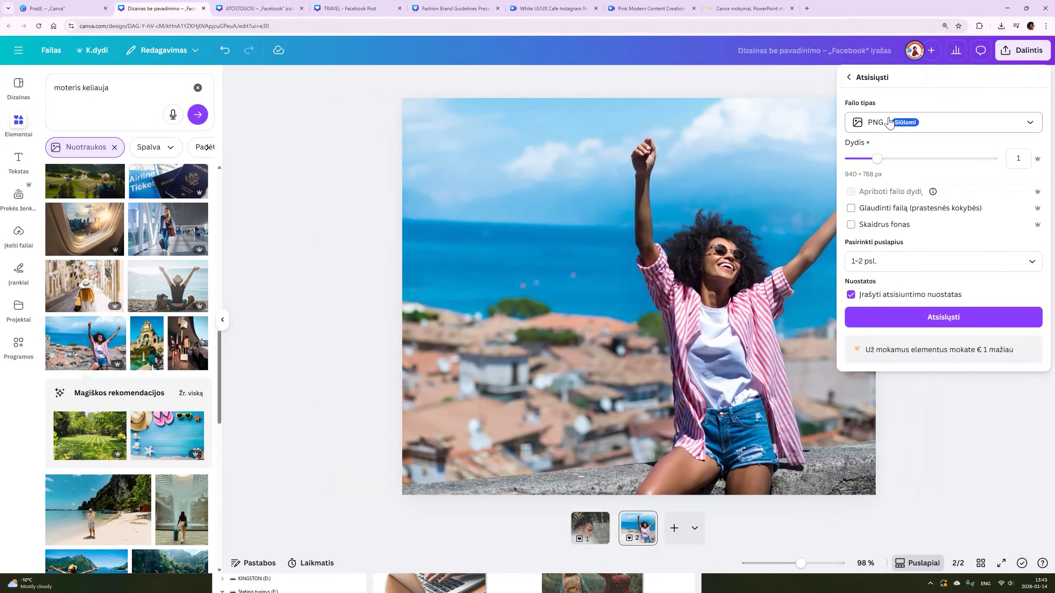
click(859, 268)
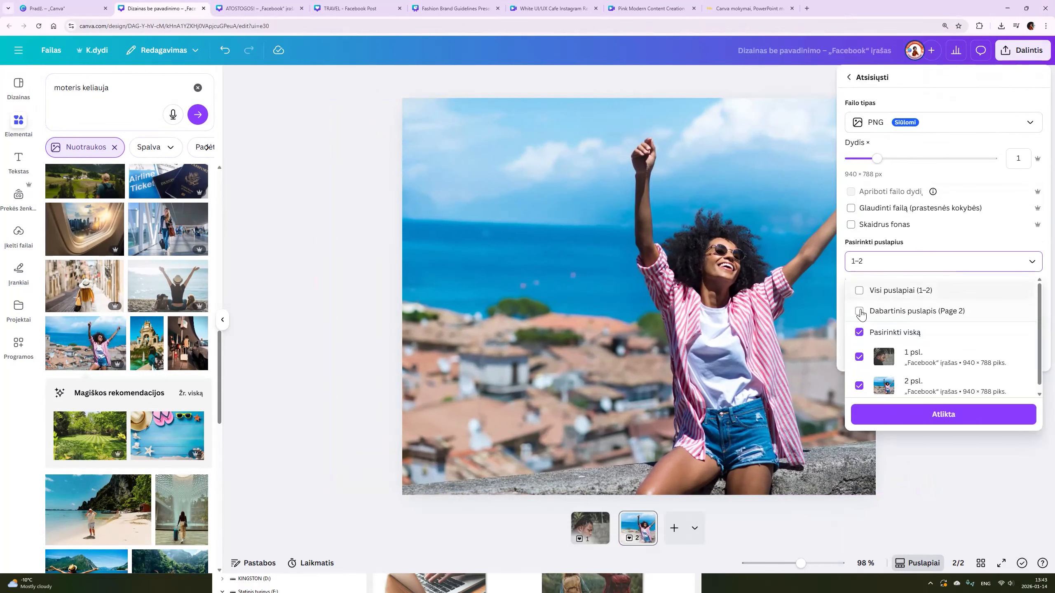
click(895, 312)
click(897, 415)
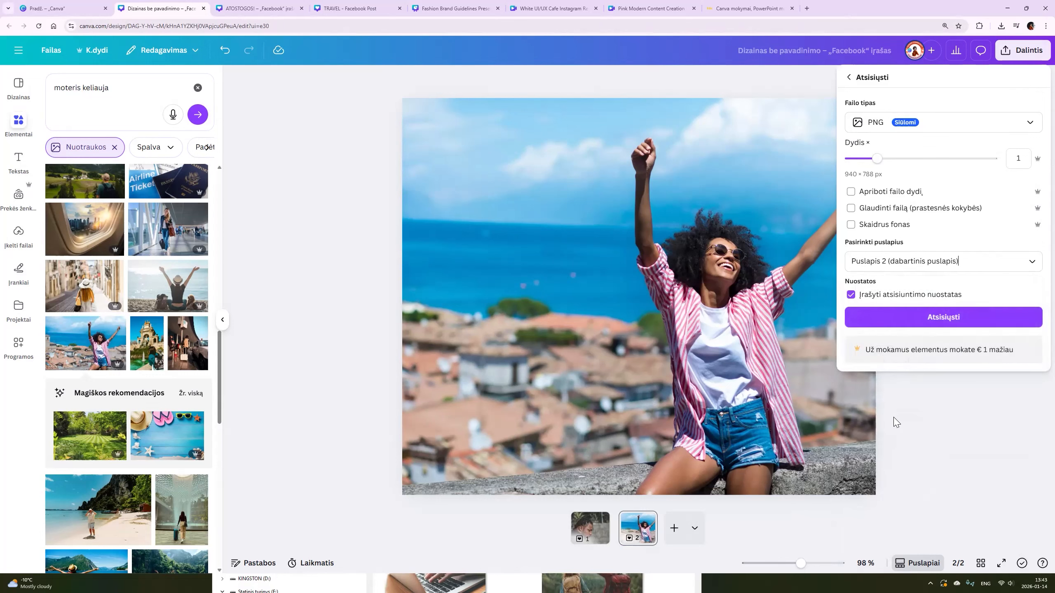
click(917, 324)
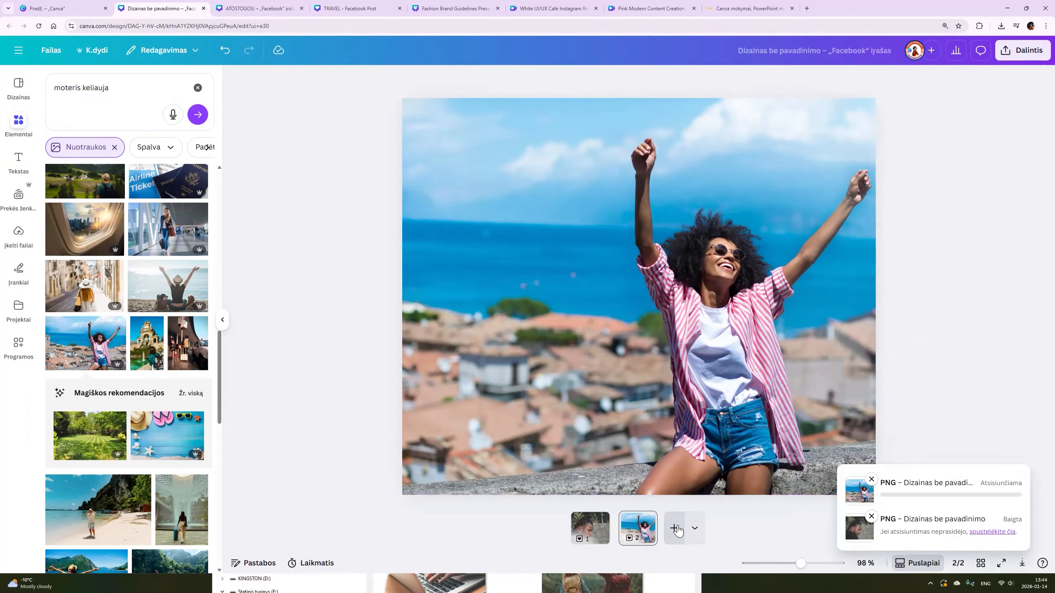
Place the two downloaded PNGs of the man and the woman from the Downloads folder side by side on a new third page.
click(675, 530)
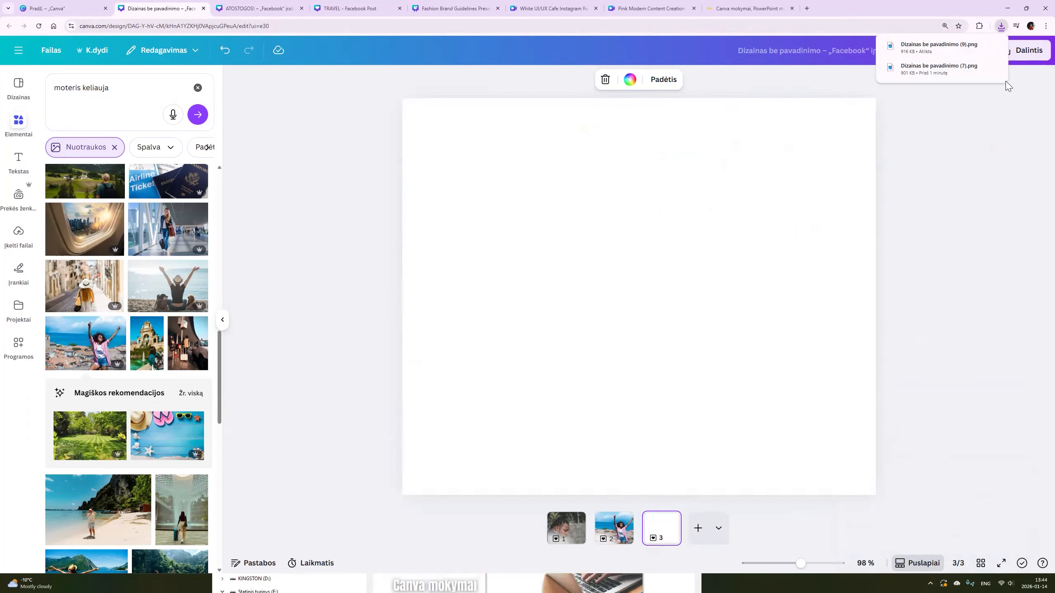
click(1001, 26)
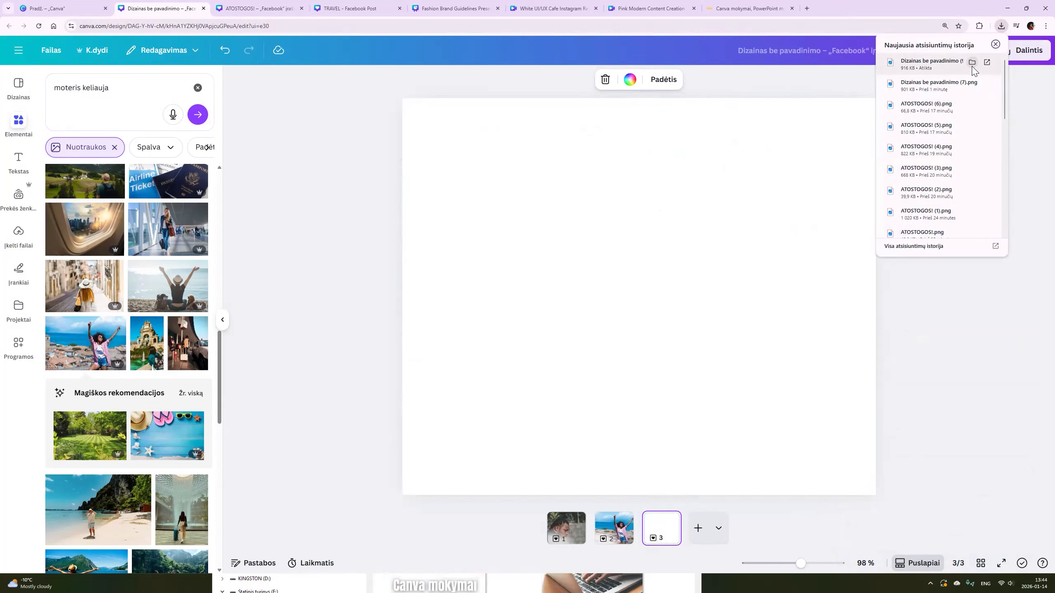
click(971, 63)
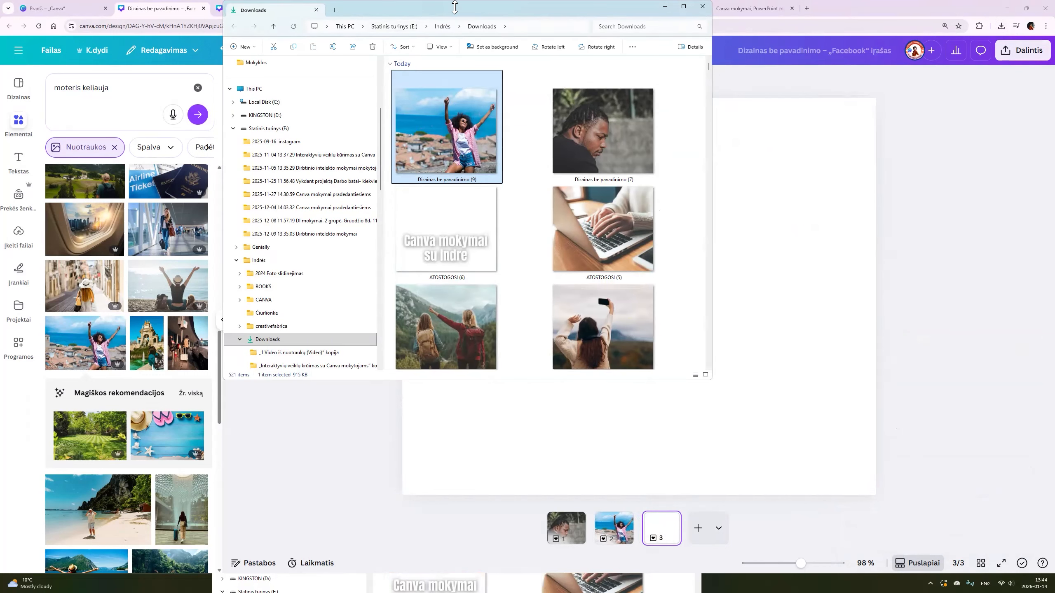
drag(455, 8, 230, 212)
ctrl+click(375, 345)
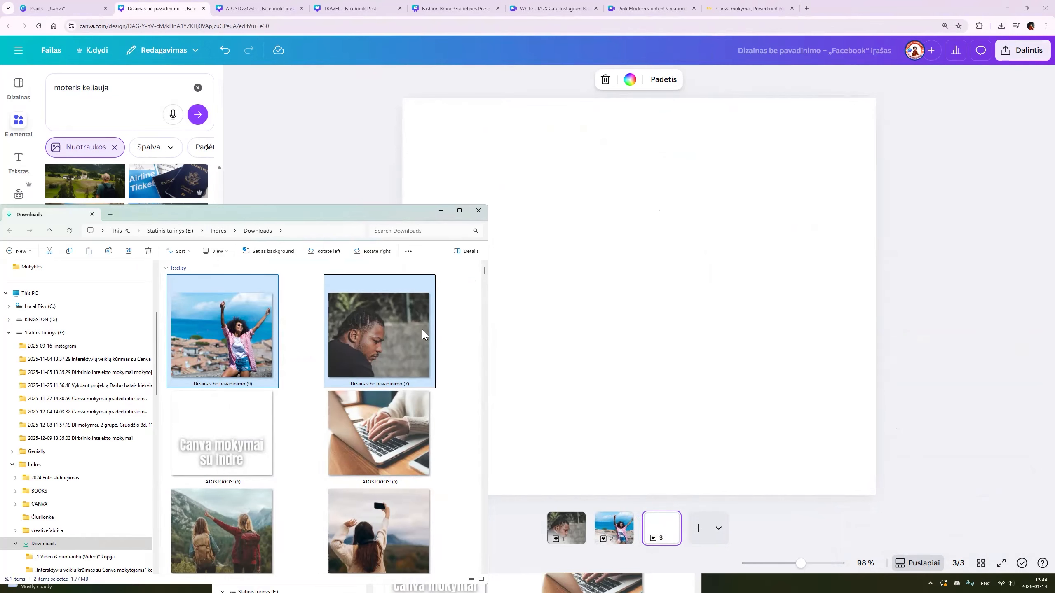
drag(423, 335, 643, 334)
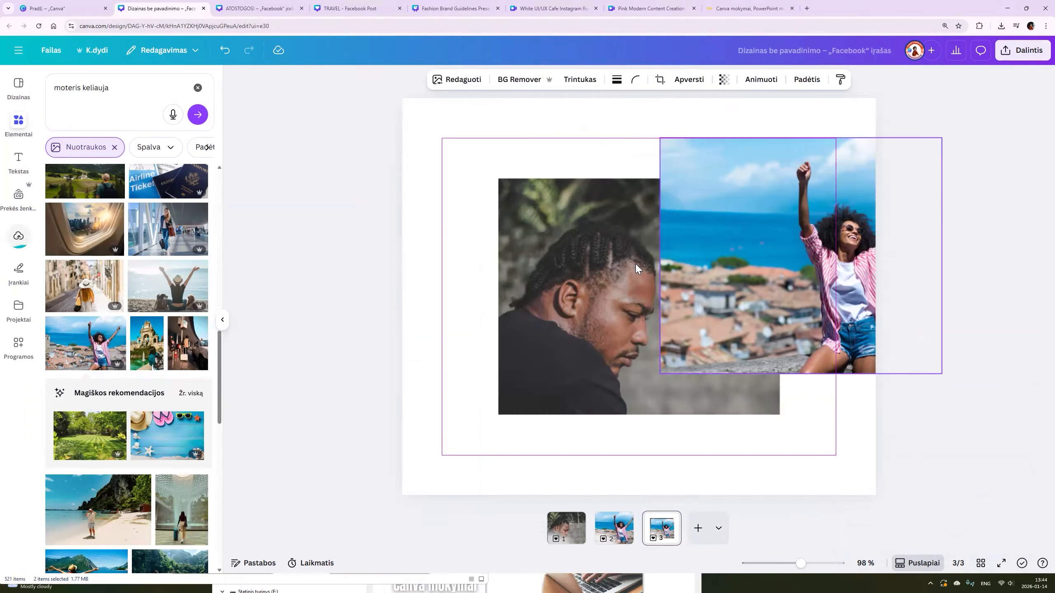
drag(637, 268, 494, 247)
drag(823, 264, 749, 287)
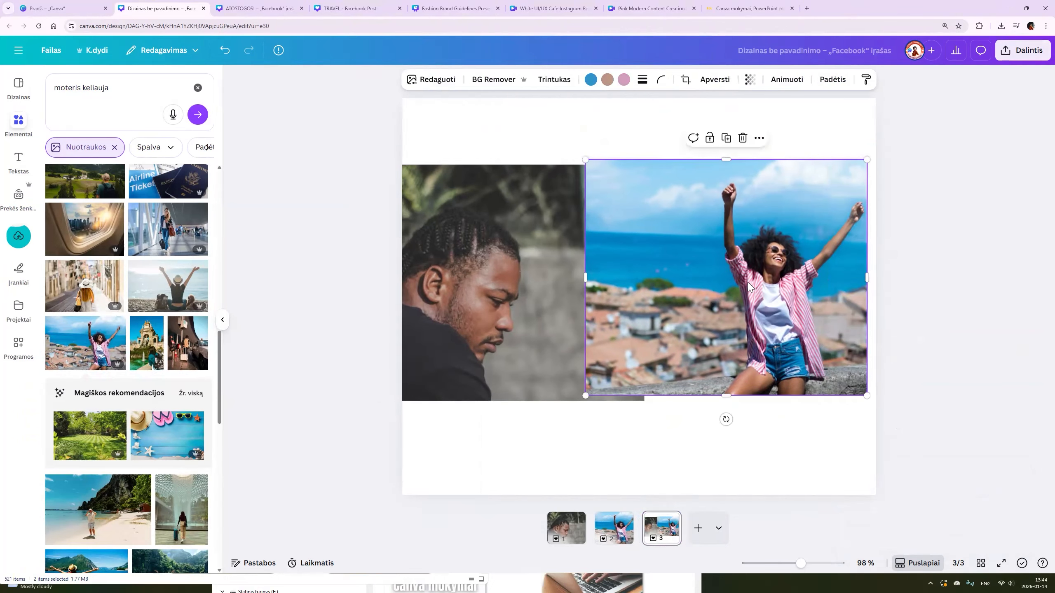
Search the Canva apps for "blend" and open the Blend Image app.
click(21, 346)
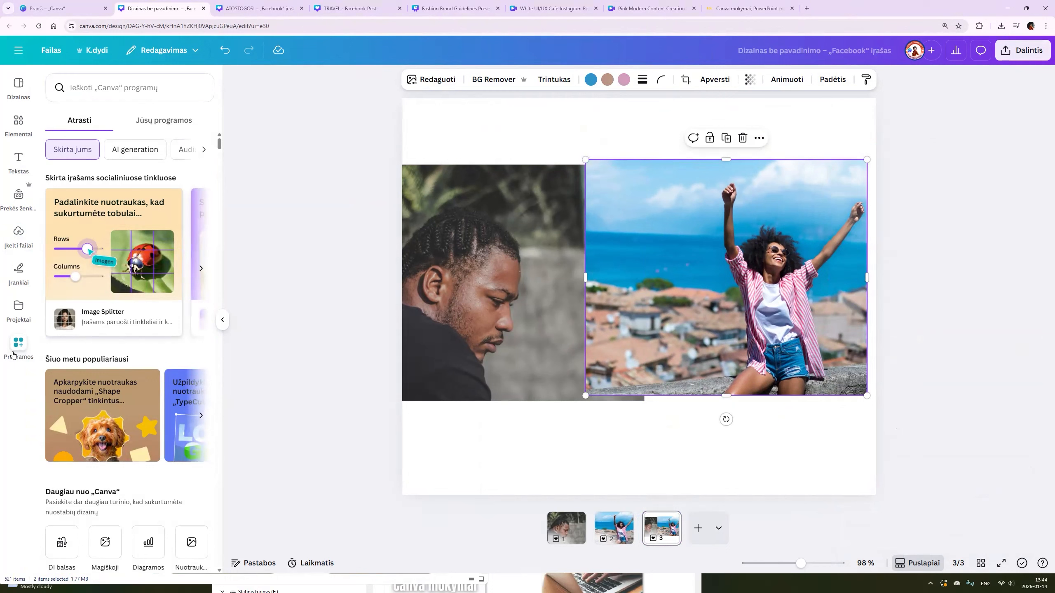
click(88, 89)
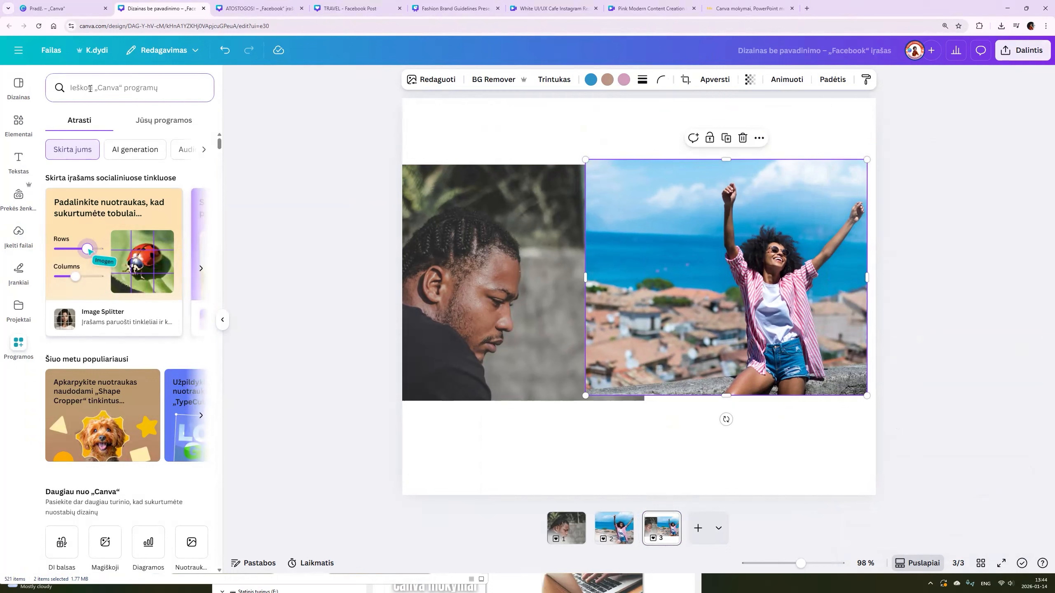
text(blend)
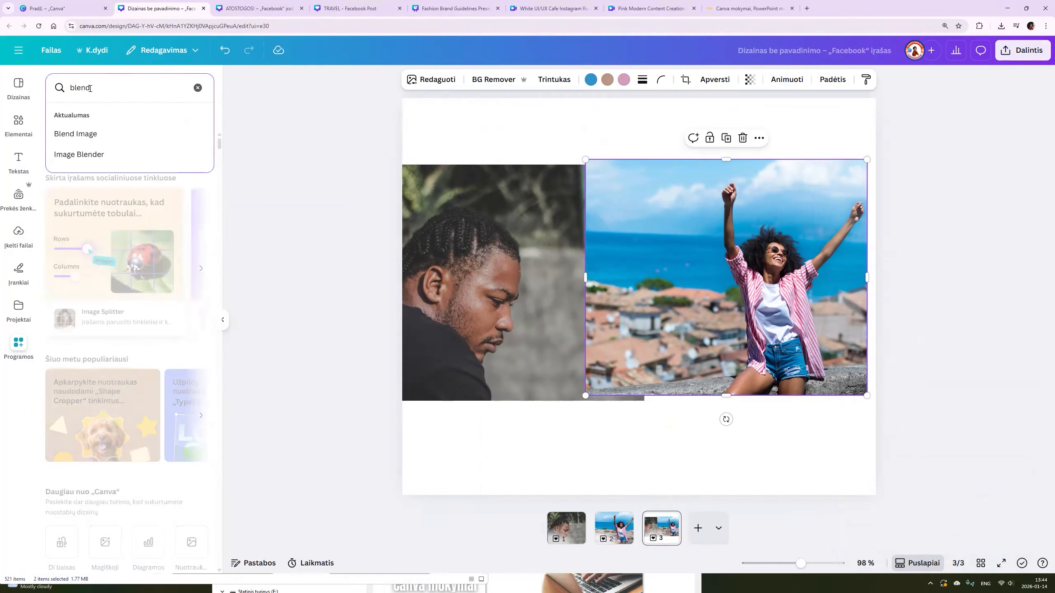
click(90, 134)
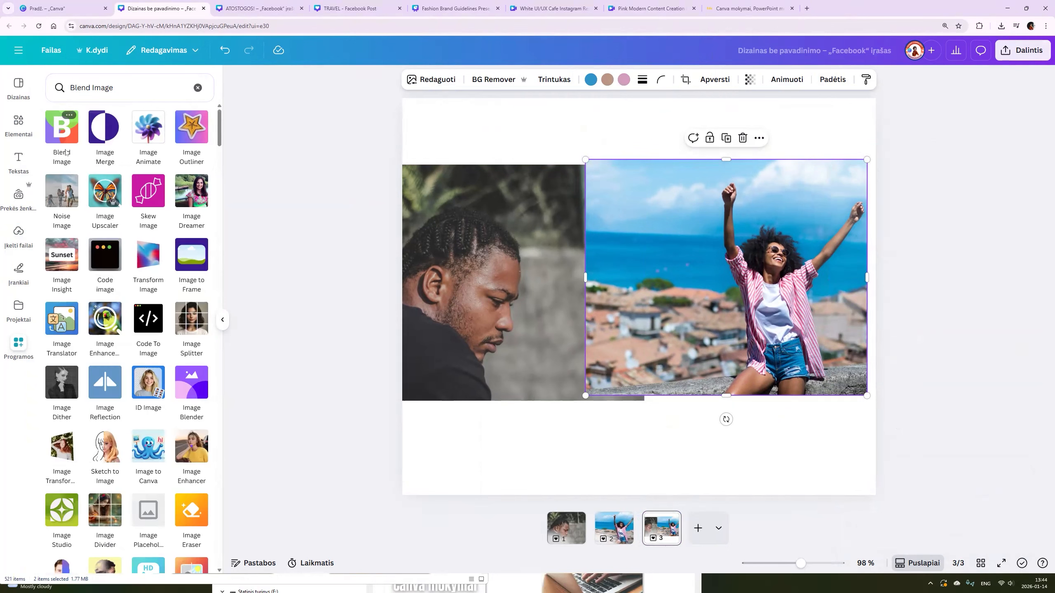
click(66, 129)
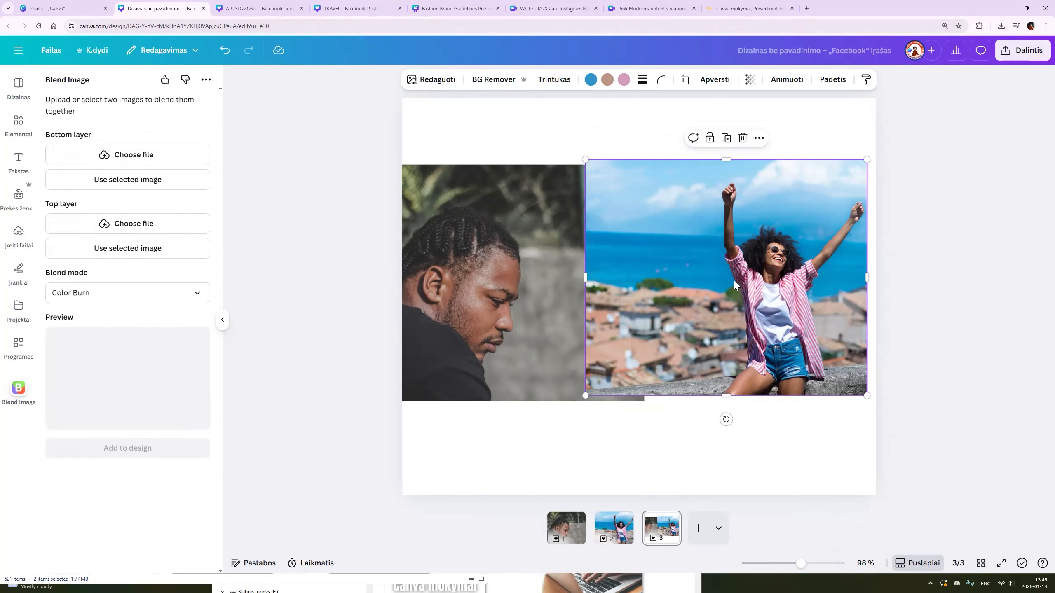
Use the woman's photo as the top layer and the man's photo as the bottom layer of the blend.
click(124, 248)
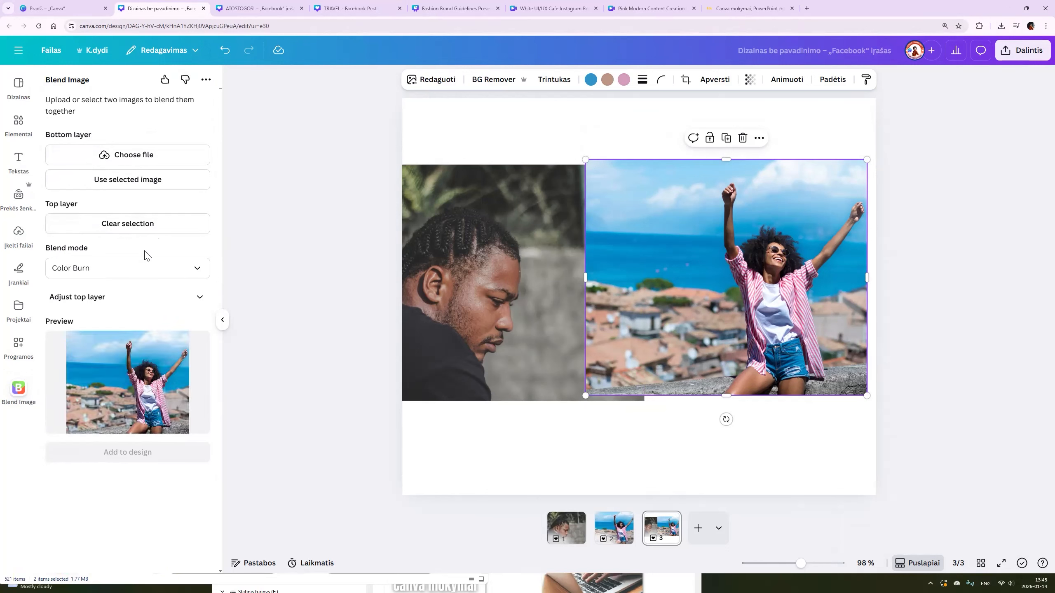
click(480, 235)
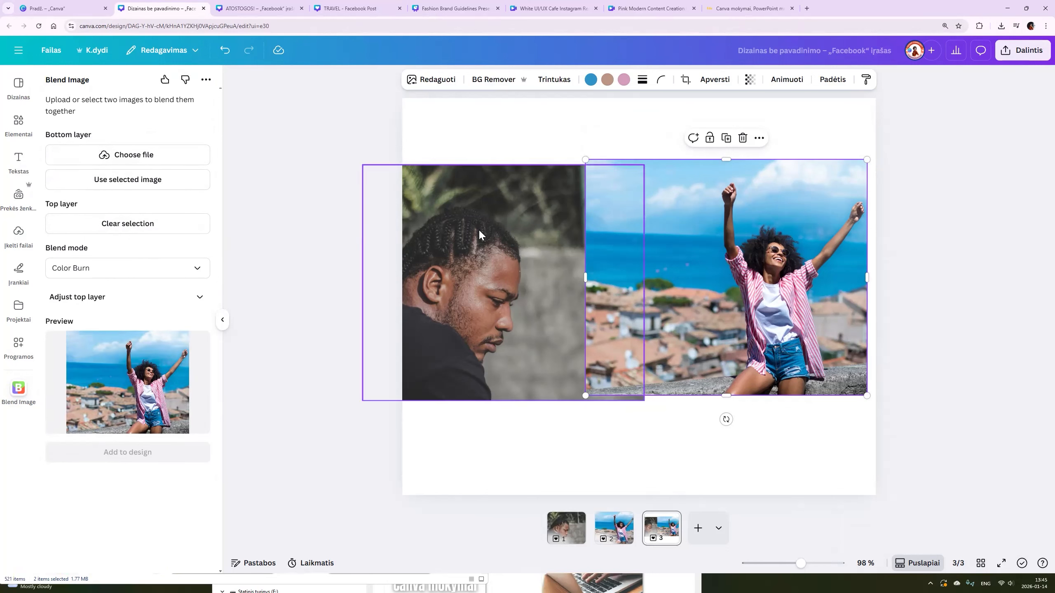
click(129, 181)
Try the Normal, Darken, Multiply and Screen blend modes on the two images.
click(81, 244)
click(87, 272)
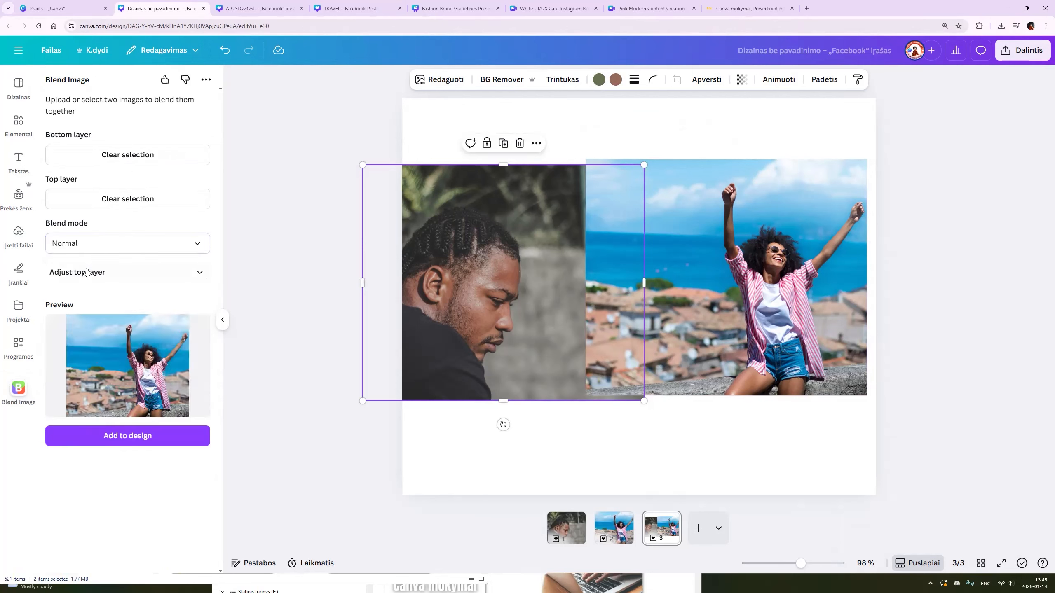
click(93, 246)
click(95, 294)
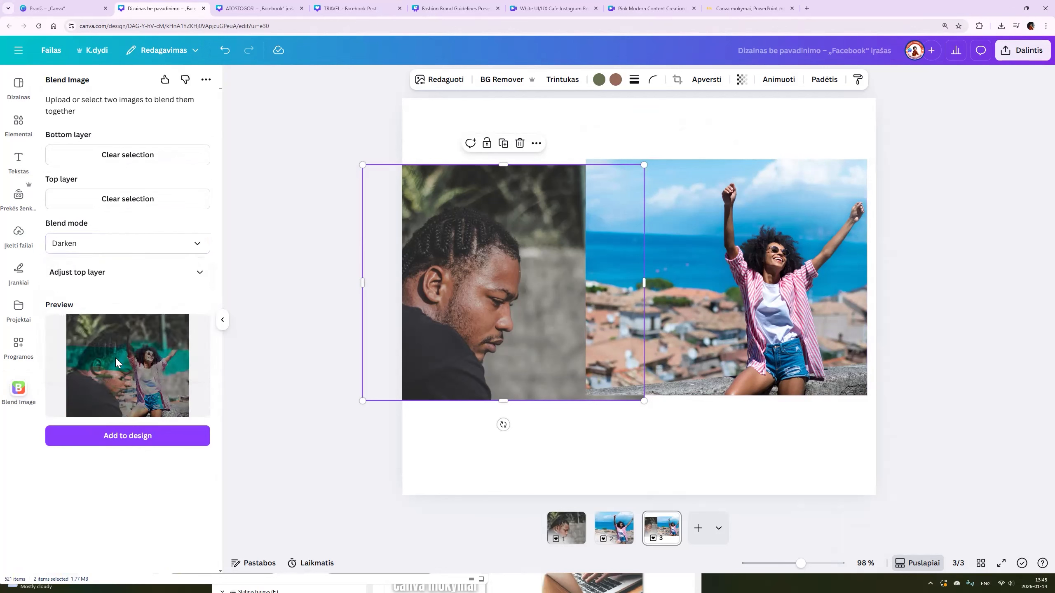
click(84, 250)
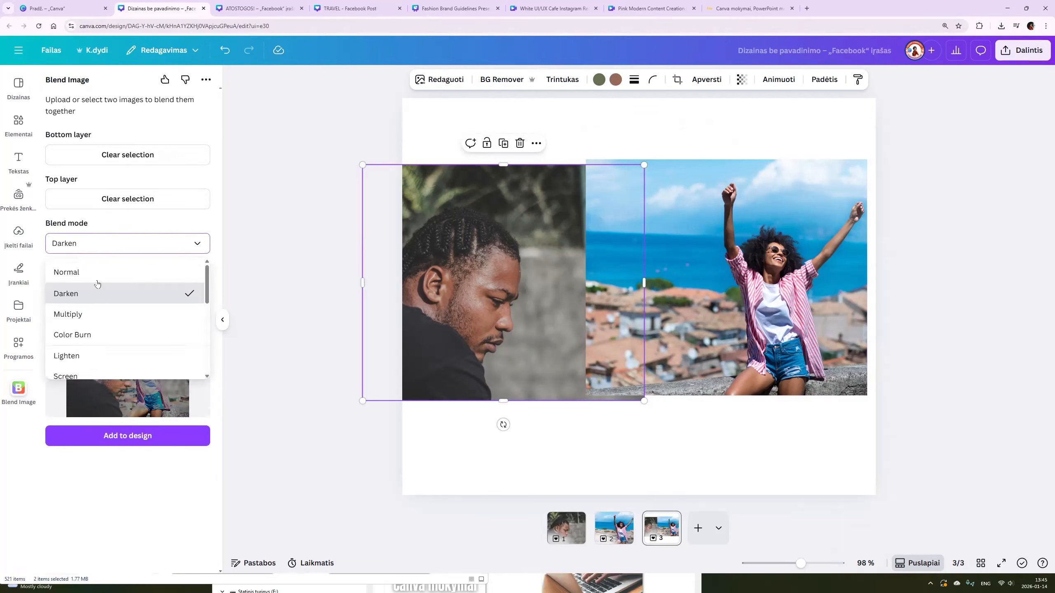
click(92, 311)
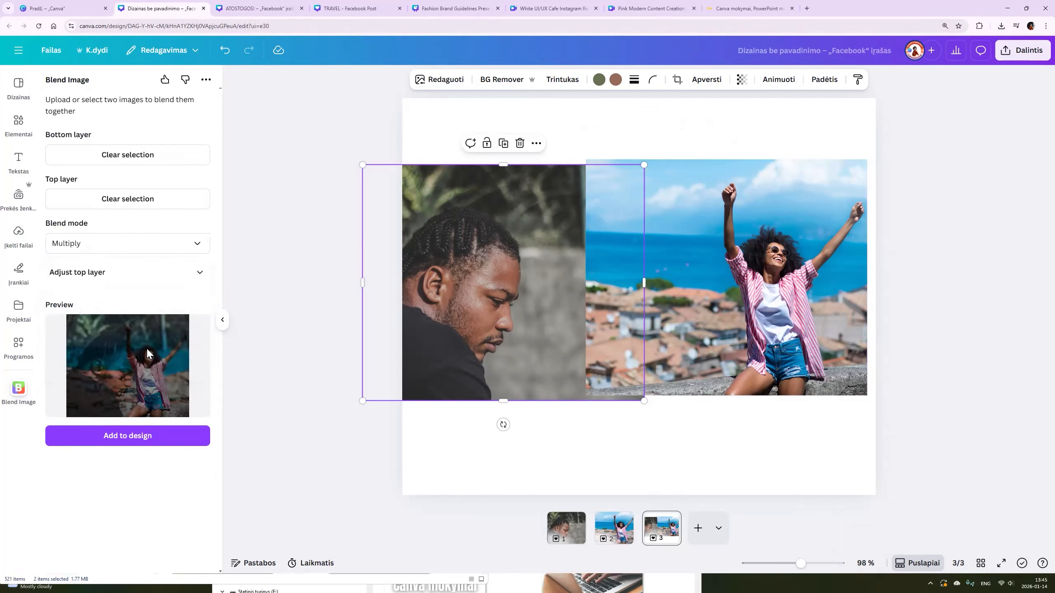
click(89, 246)
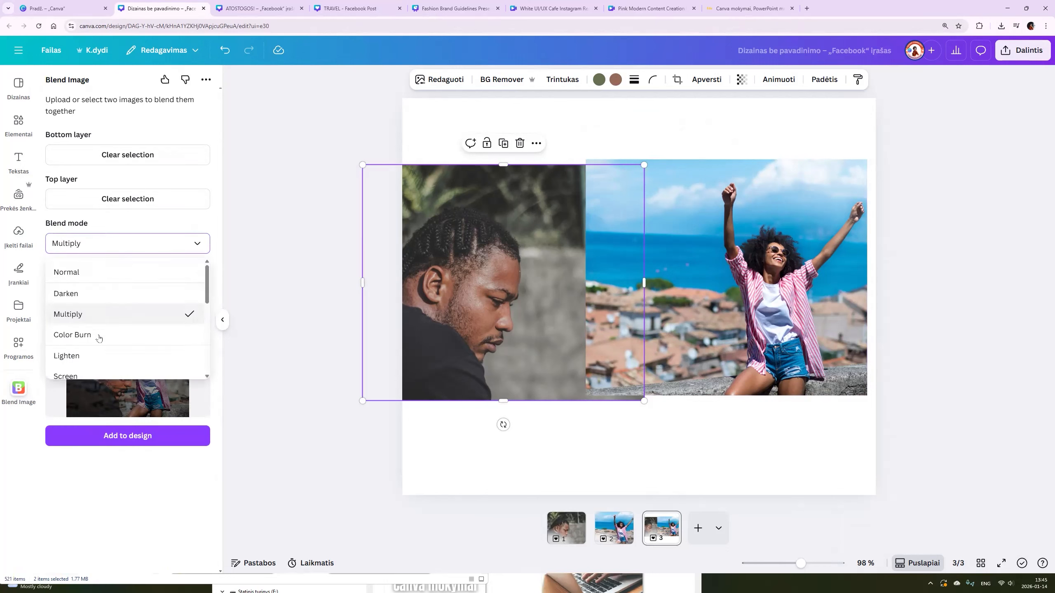
scroll(96, 338, down, 2)
click(84, 293)
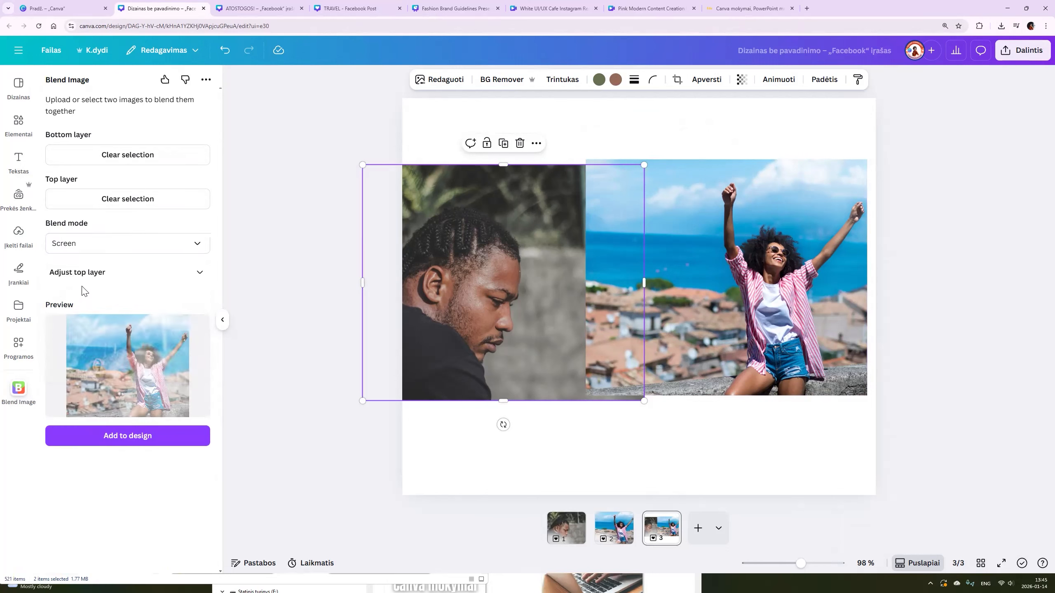
Set the blend mode to Overlay and add the blended image to the design.
click(77, 249)
scroll(95, 358, down, 2)
click(83, 305)
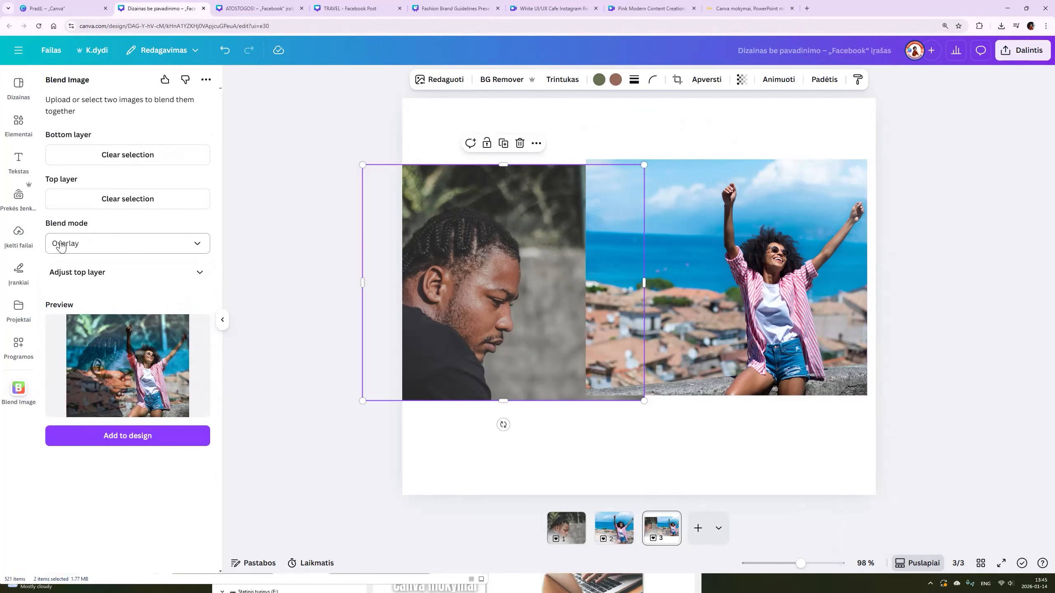
click(139, 437)
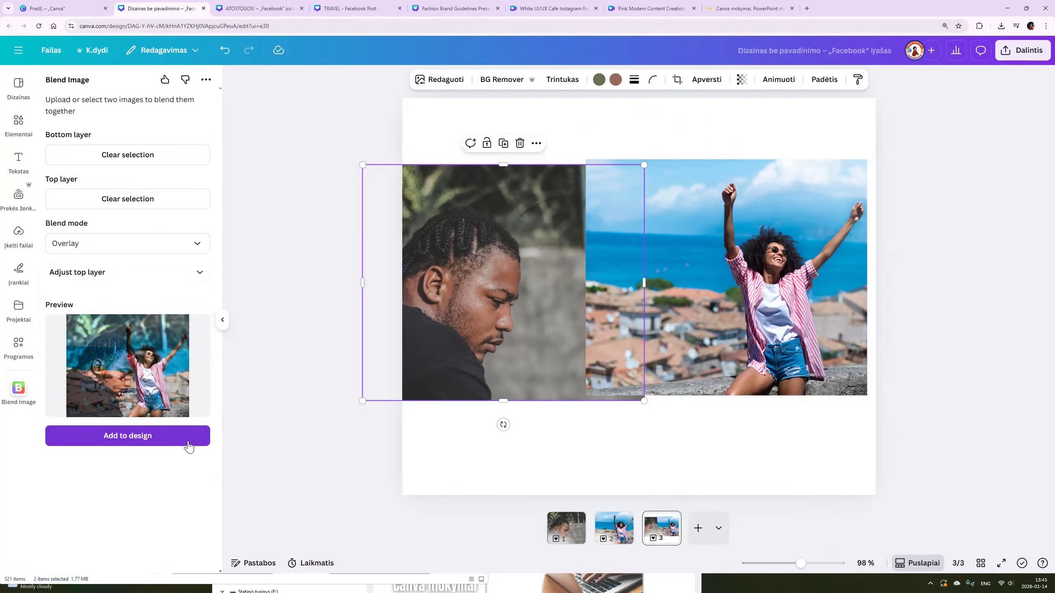
Move the blended image onto a new fourth page and enlarge it to cover the whole page.
drag(572, 328, 697, 537)
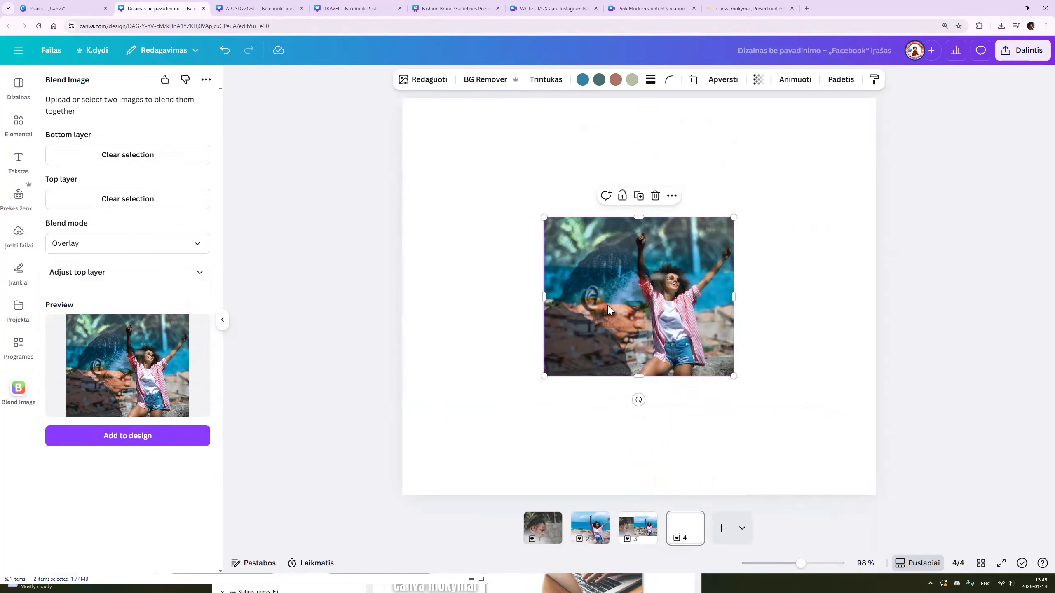
drag(545, 217, 401, 98)
drag(734, 376, 916, 455)
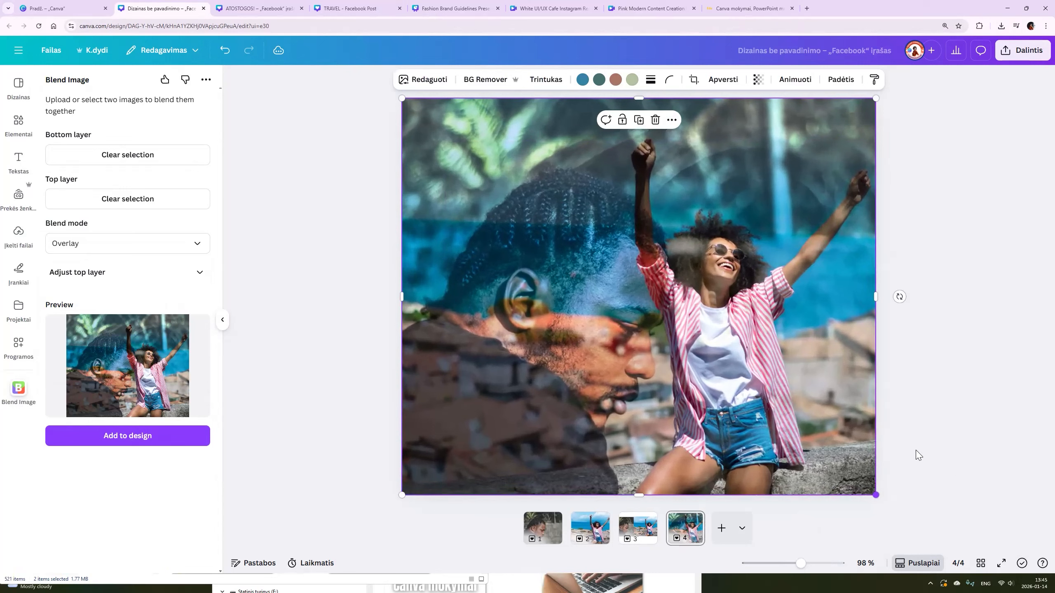
click(916, 455)
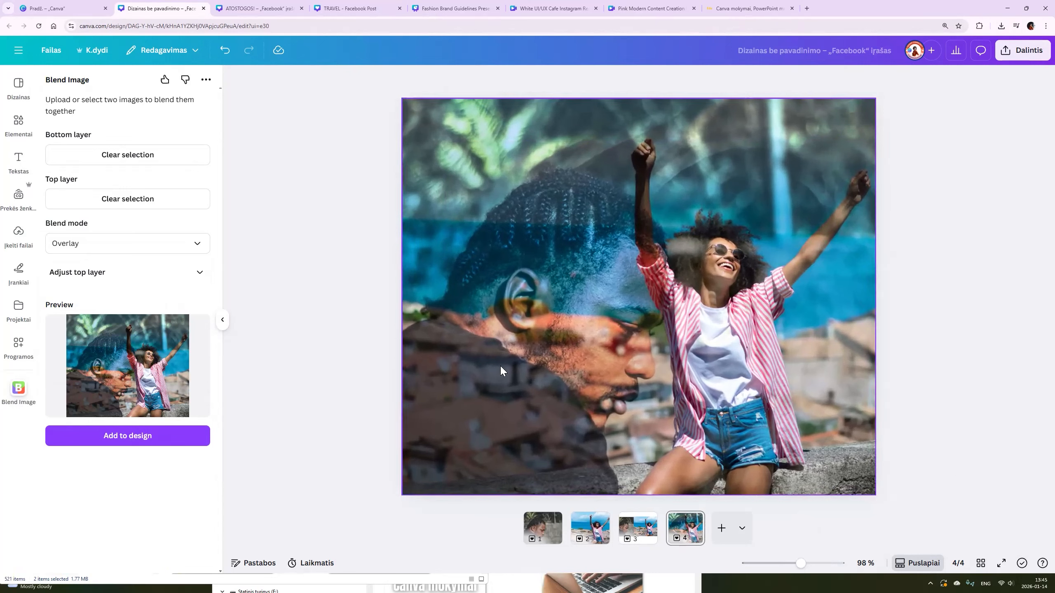
Add a fifth blank page and return to the "moteris keliauja" photo results.
click(722, 529)
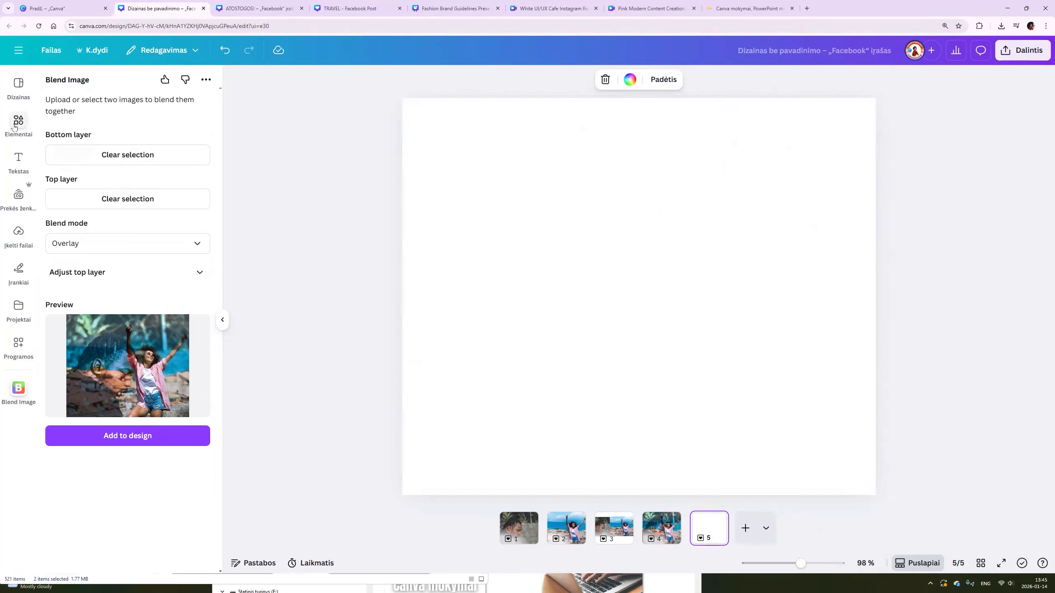
click(19, 123)
click(108, 503)
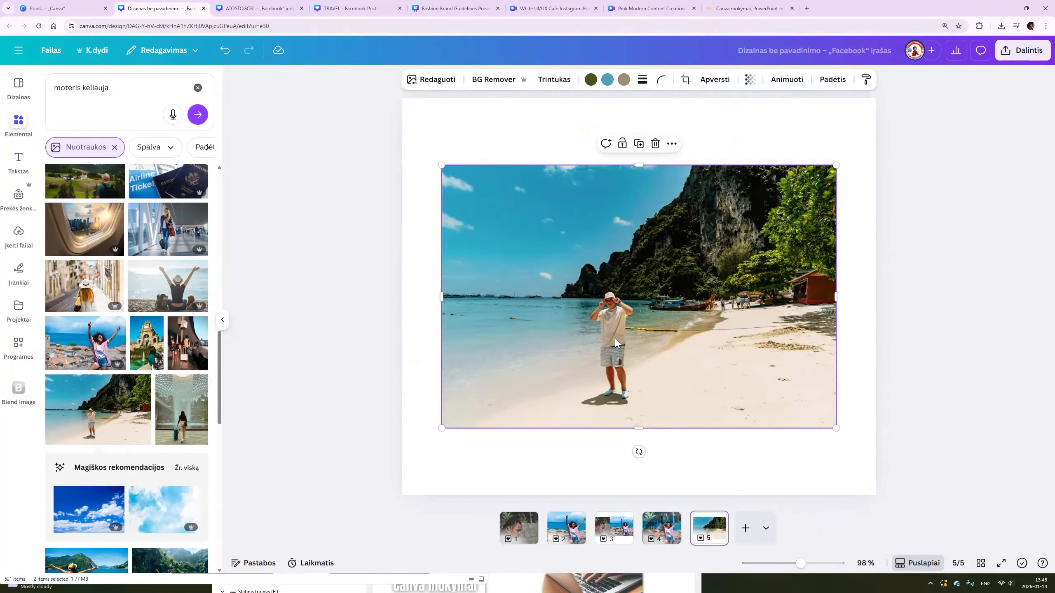
key(Delete)
click(191, 425)
key(Delete)
Add the lakeside photo of the woman with the red backpack to page 5 and set it as the page background.
scroll(132, 358, down, 5)
click(104, 332)
right_click(528, 349)
click(597, 513)
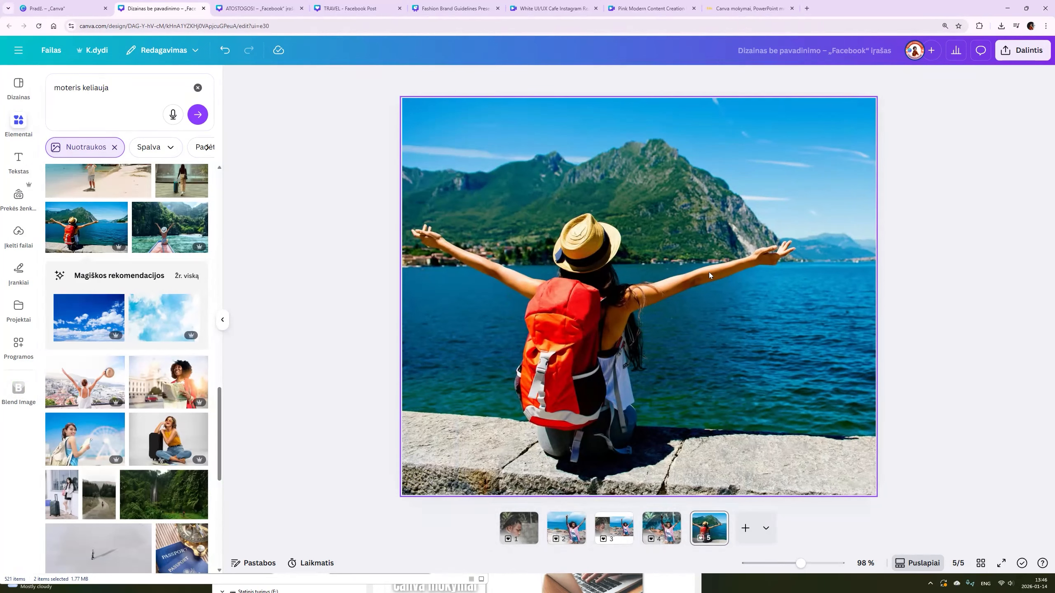
Add a sixth page and place the lakeside photo of the woman with the red backpack on it.
click(1013, 54)
click(744, 530)
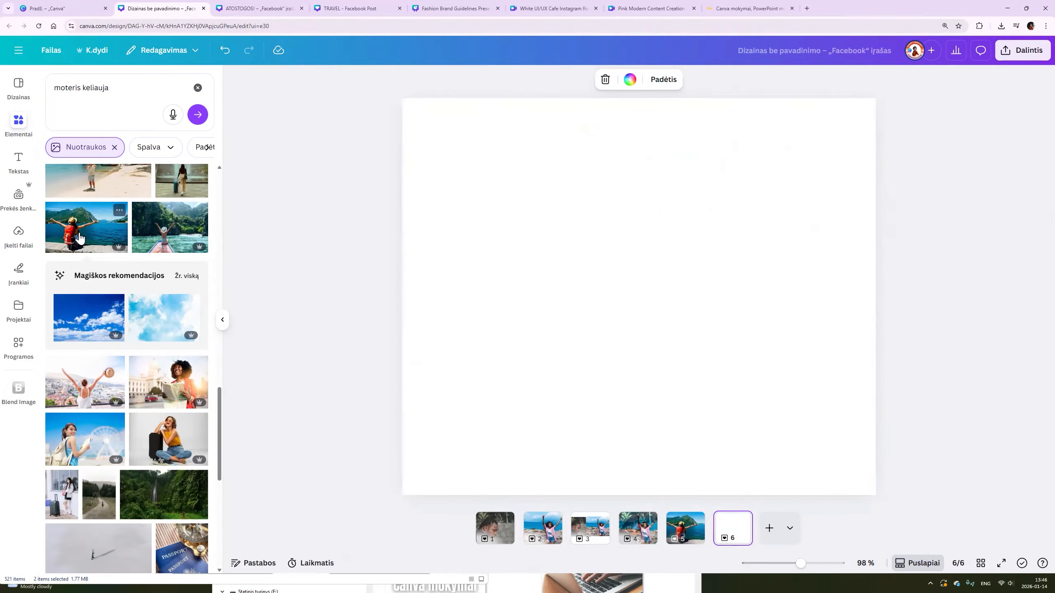
drag(74, 234, 550, 270)
Search the photos for "dangoraiziai" and place the dusk skyline photo in page 6's lower-right area, with the backpacker photo in the upper-left corner.
click(83, 88)
text(dangoraiziai)
key(Return)
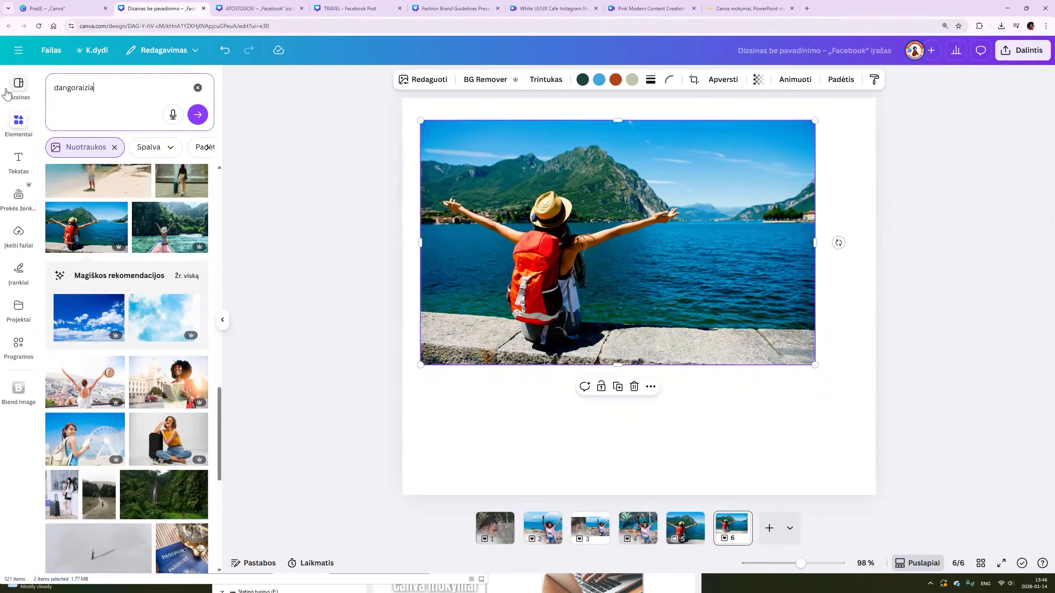
drag(99, 432, 793, 400)
drag(505, 283, 486, 261)
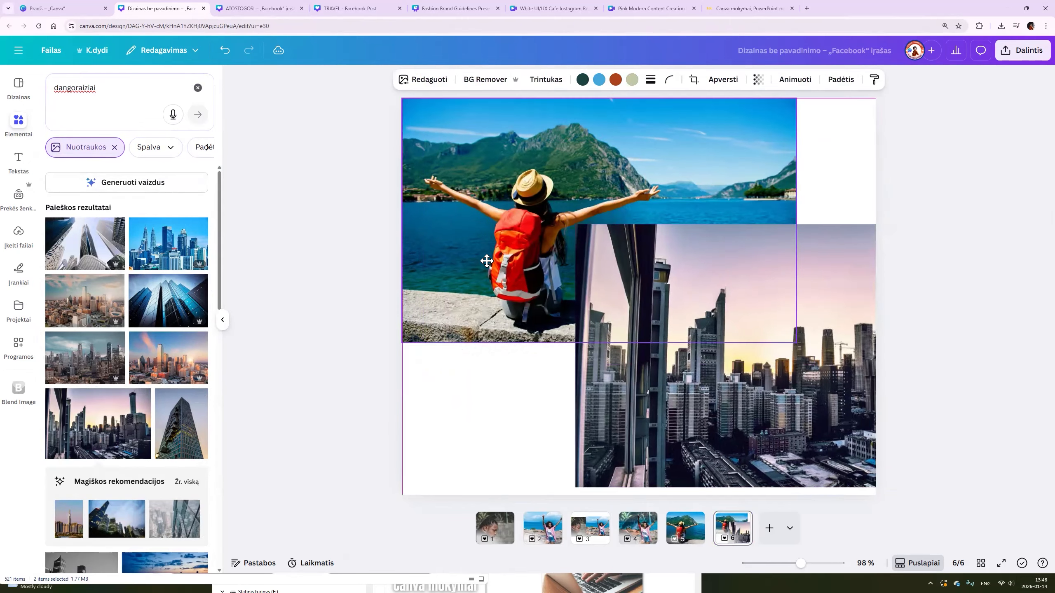
Shift the skyline photo left on page 6 and clear the bottom and top layer images in Blend Image.
drag(699, 416, 645, 409)
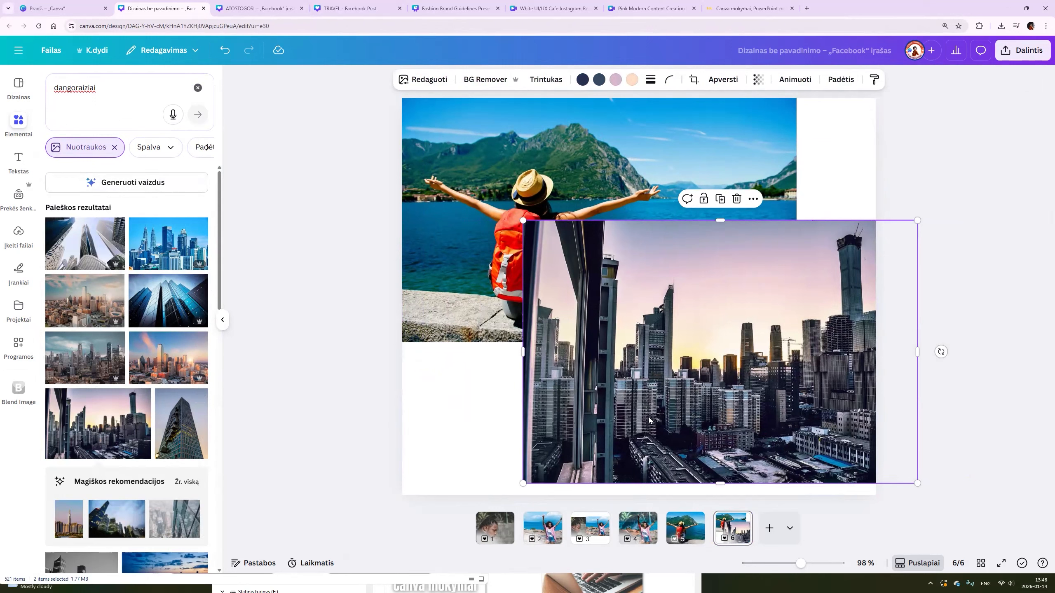
click(18, 389)
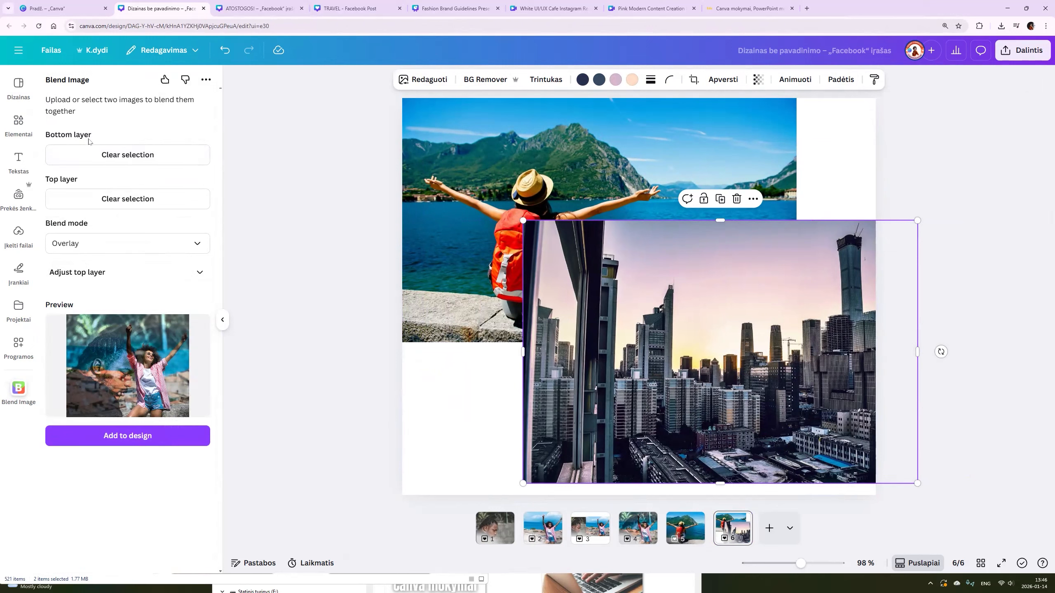
click(111, 154)
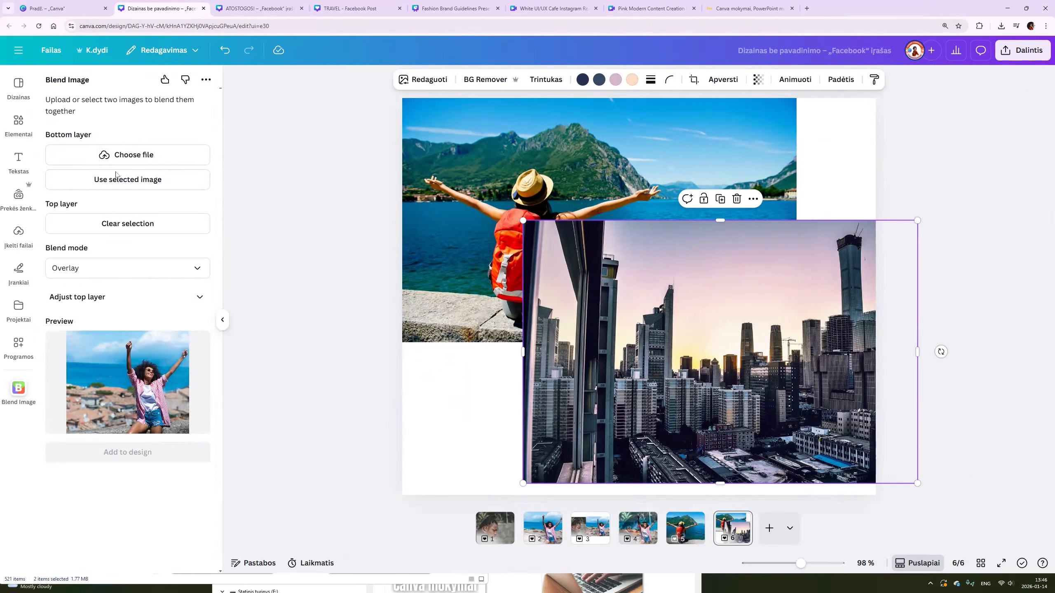
click(102, 224)
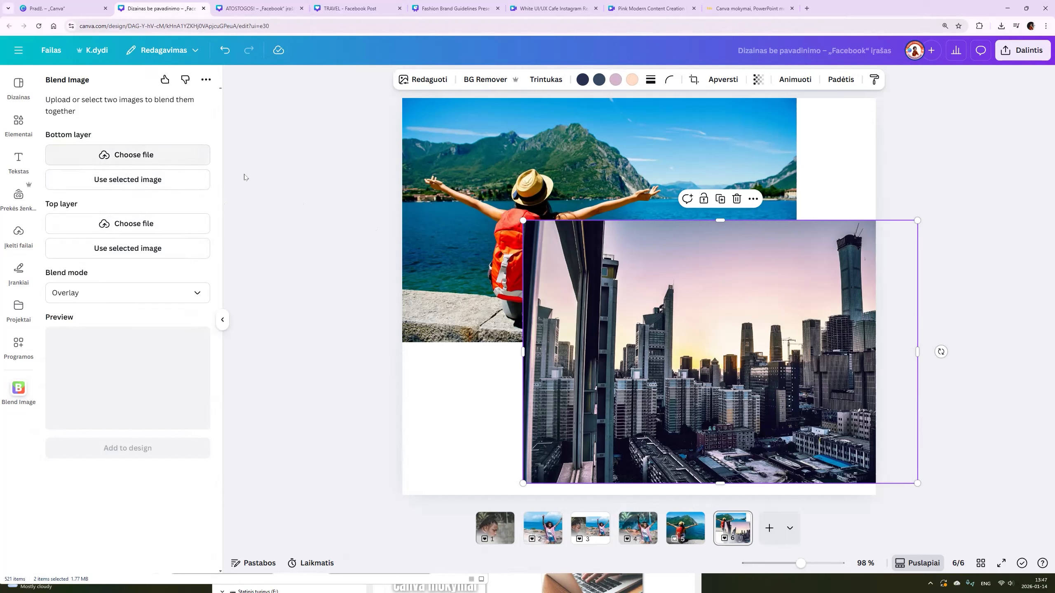
Blend the backpacker photo as the bottom layer with the skyline photo as the top layer in Overlay mode.
click(435, 171)
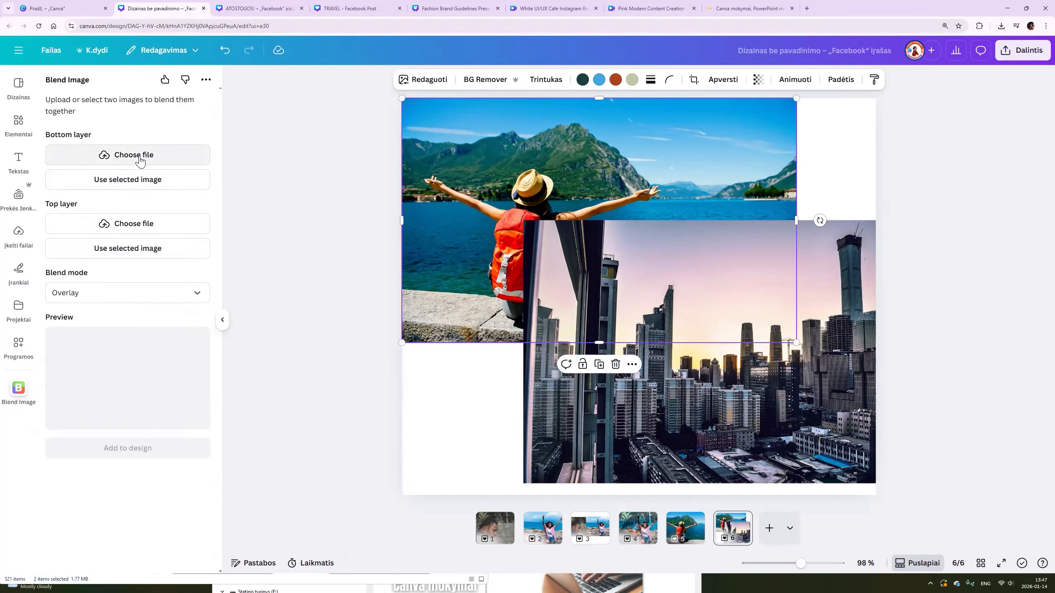
click(128, 180)
click(711, 311)
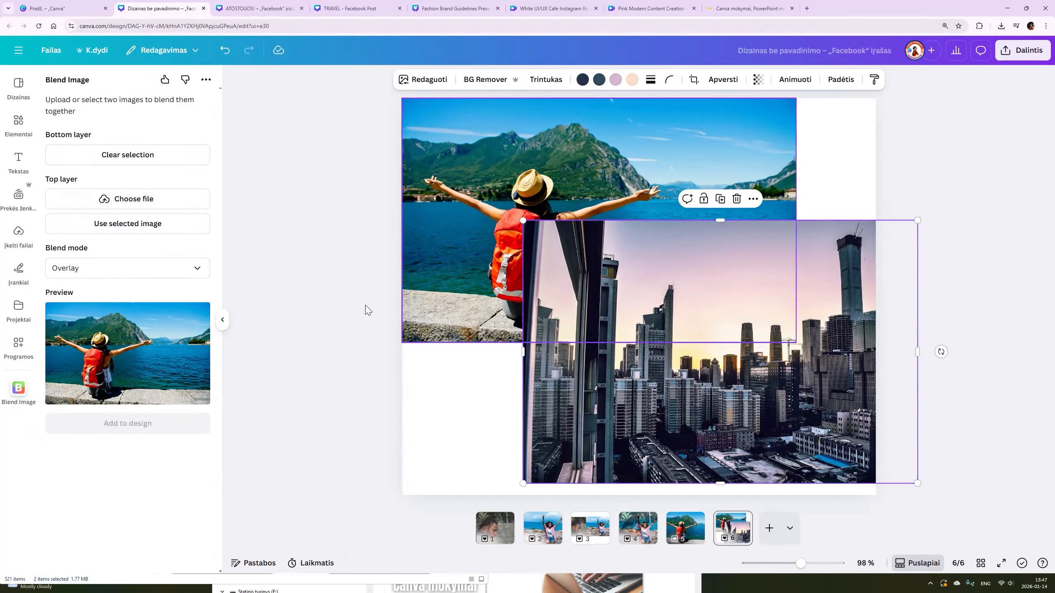
click(118, 222)
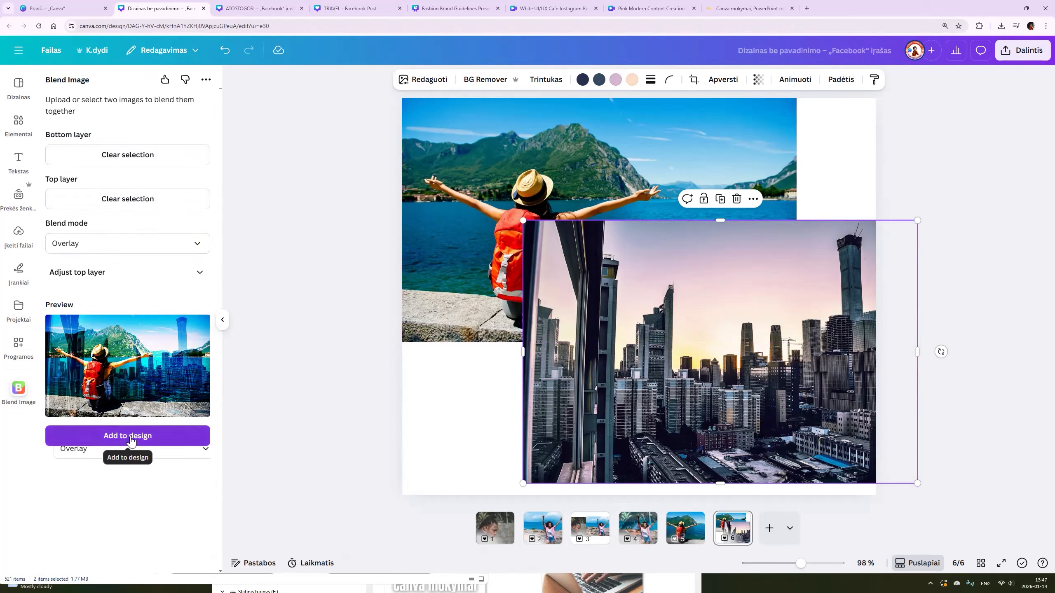
click(109, 250)
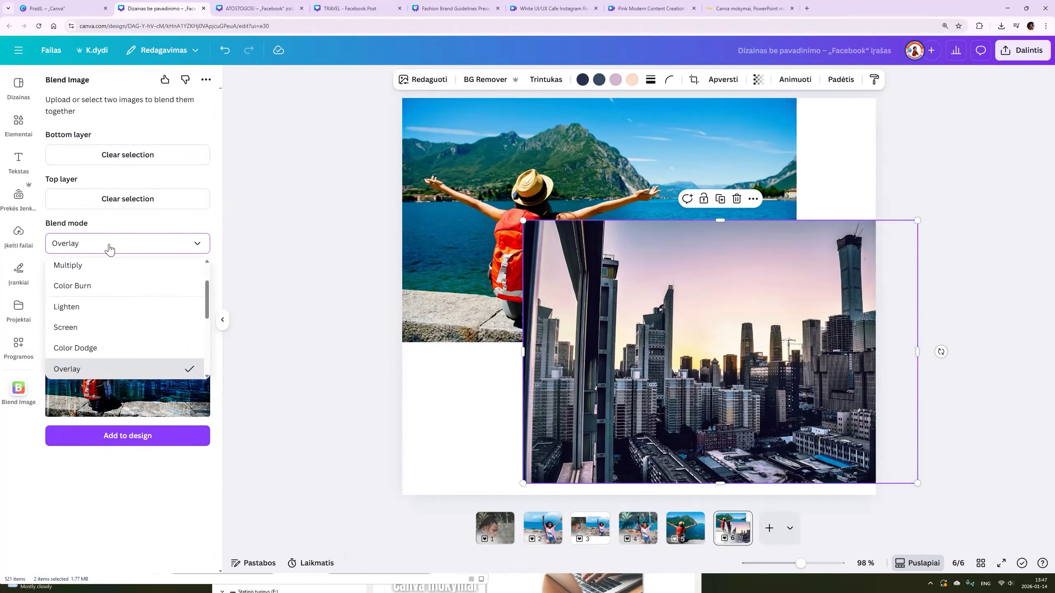
click(109, 248)
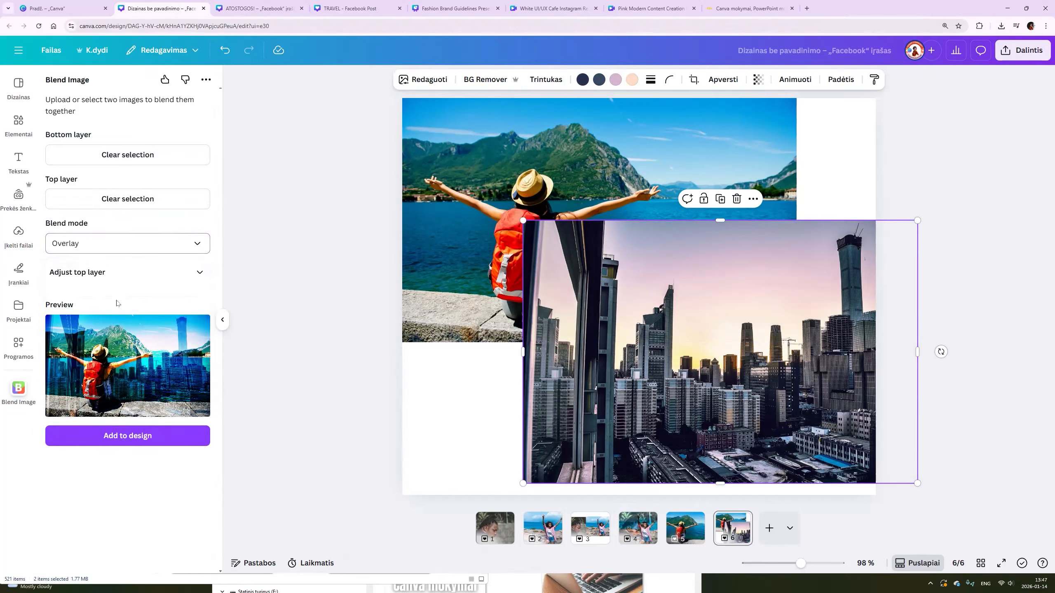
Add the blended image to a new seventh page as its background, with the crop shifted to show both outstretched arms.
click(771, 530)
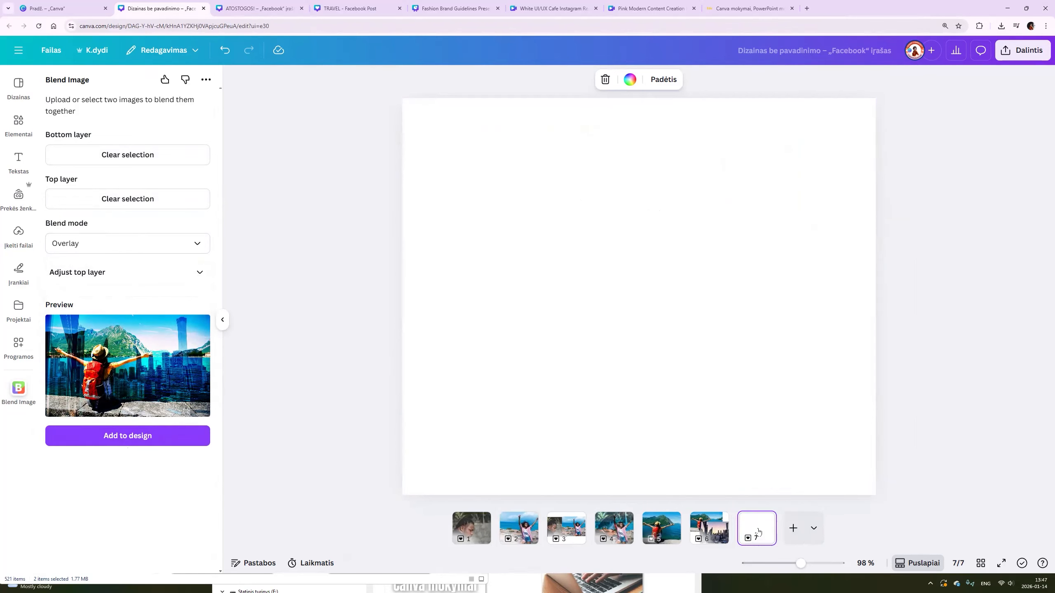
click(164, 438)
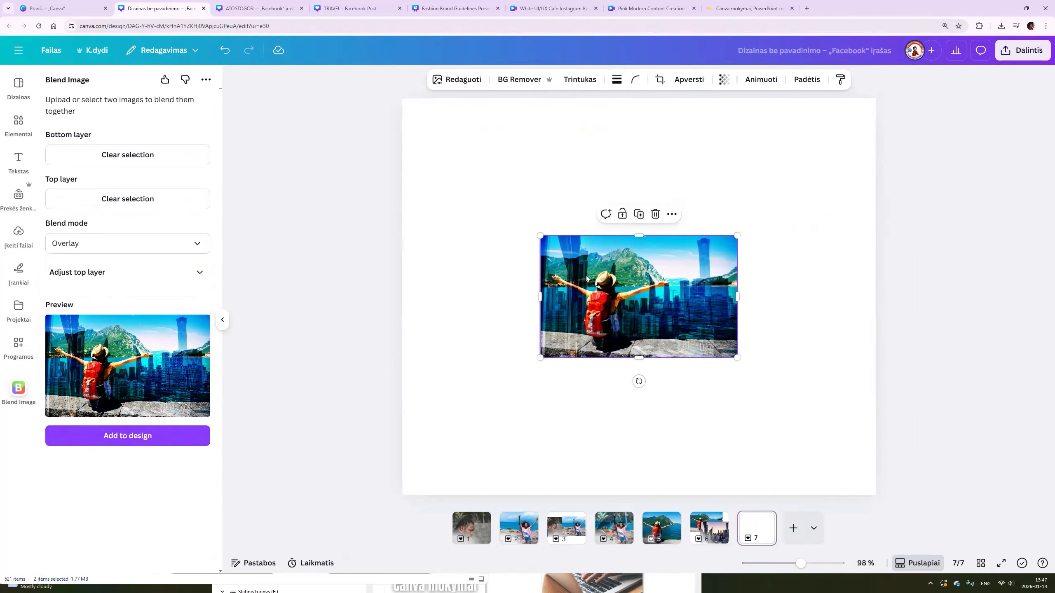
right_click(588, 279)
click(643, 492)
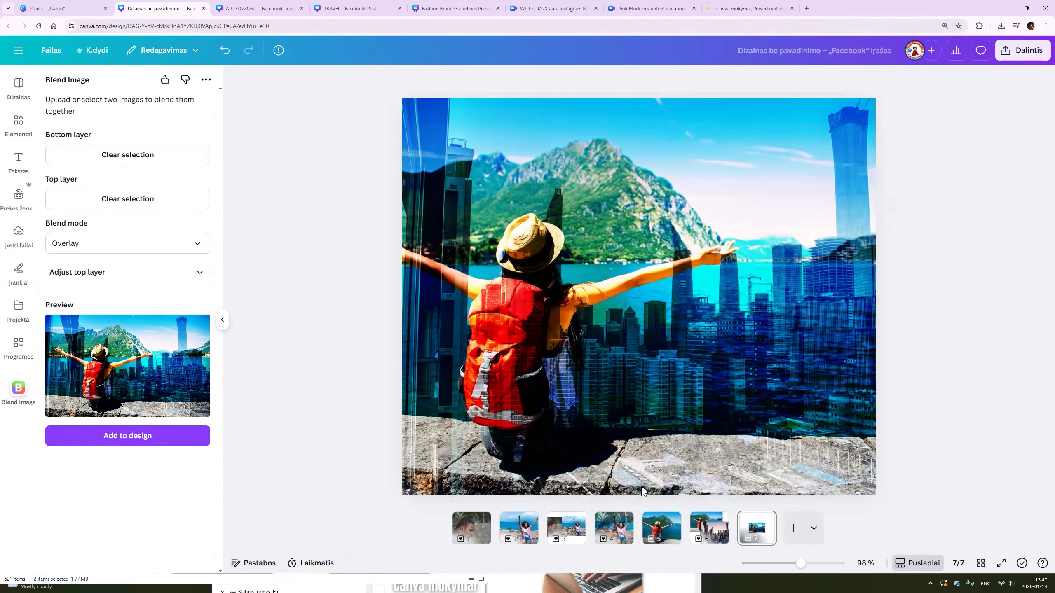
double_click(570, 401)
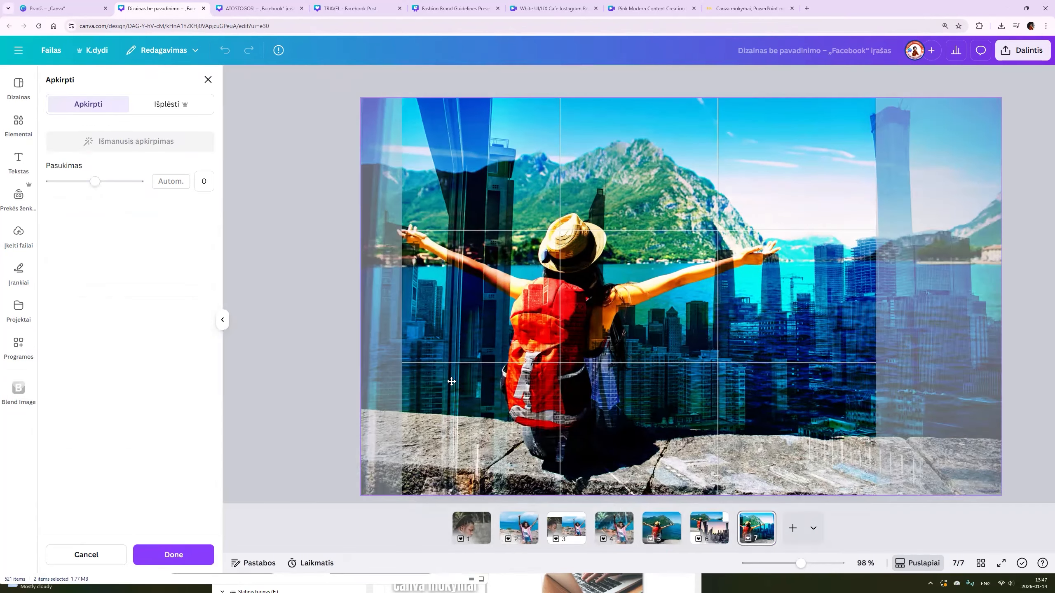
click(334, 369)
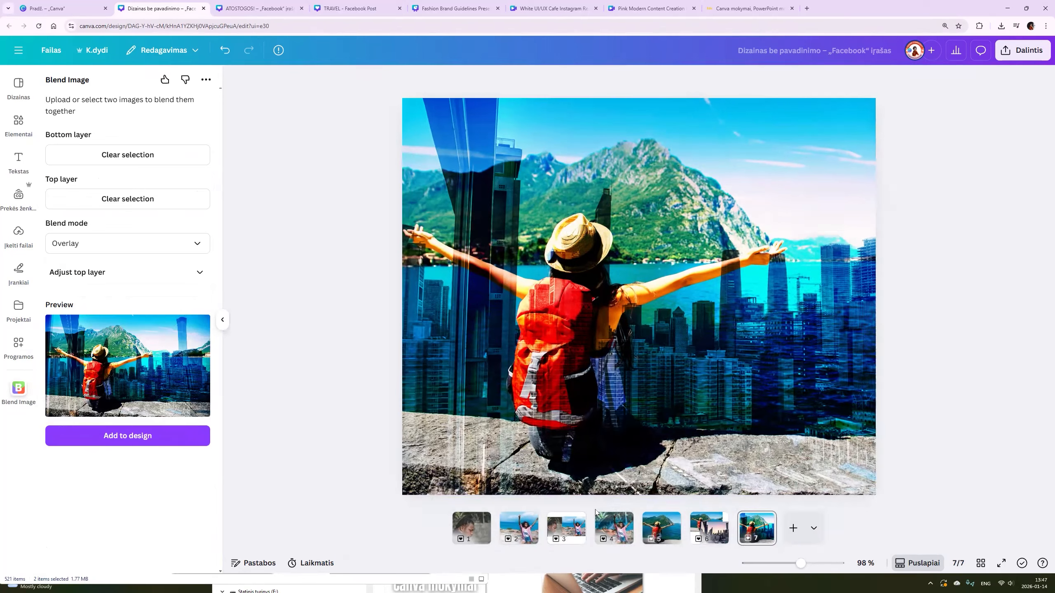
Add an eighth page and search the photos for "sakanti pora".
click(792, 528)
click(19, 125)
click(46, 93)
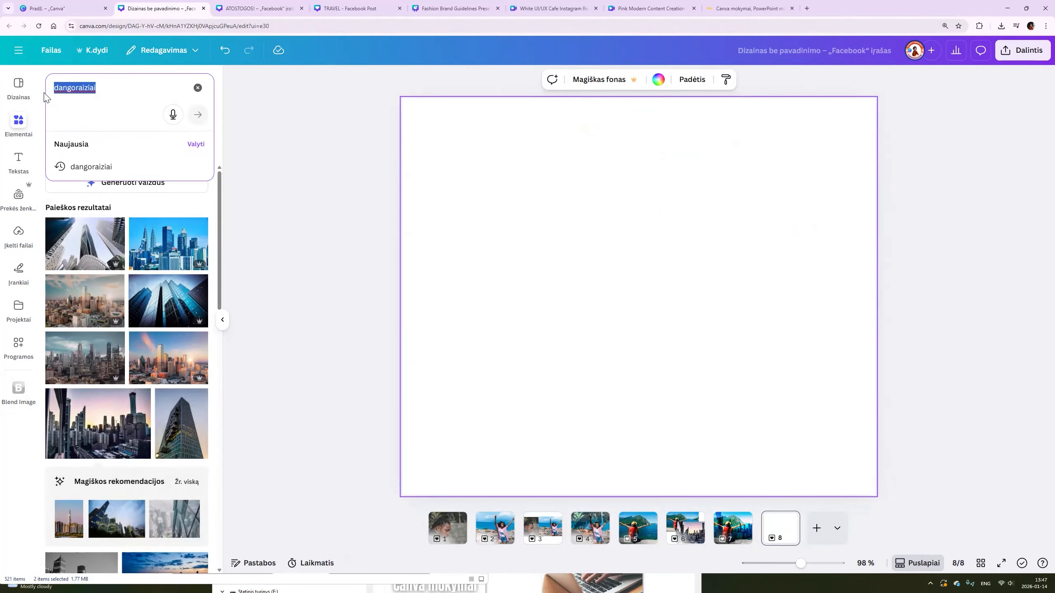
text(sakanti proa)
key(Return)
key(BackSpace)
key(BackSpace)
key(BackSpace)
key(BackSpace)
text(pora)
key(Return)
Place the photo of the couple hugging on a train platform in the upper part of page 8.
scroll(166, 375, down, 3)
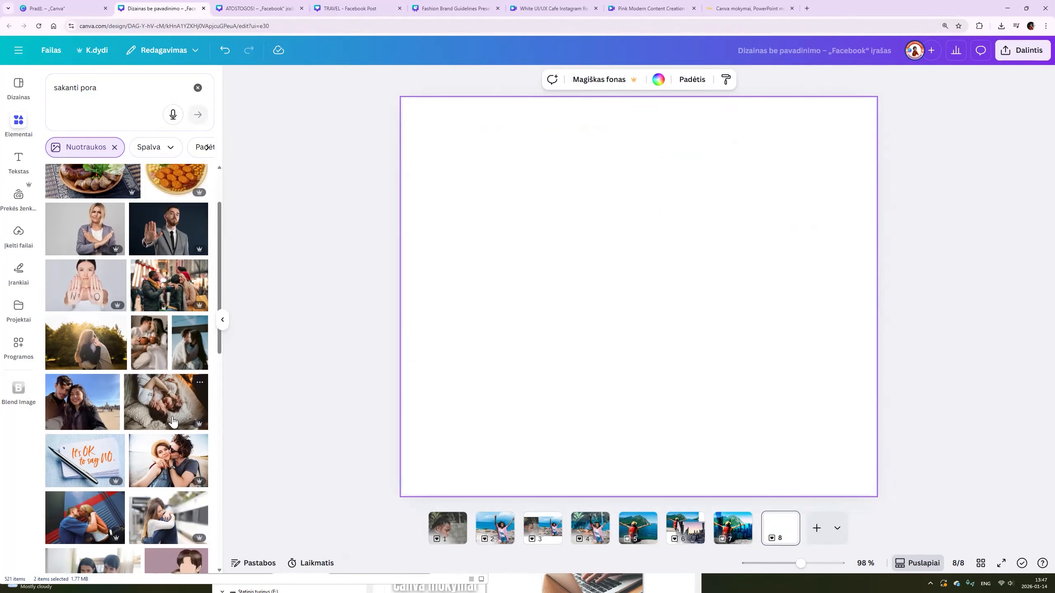
scroll(170, 415, down, 3)
click(159, 399)
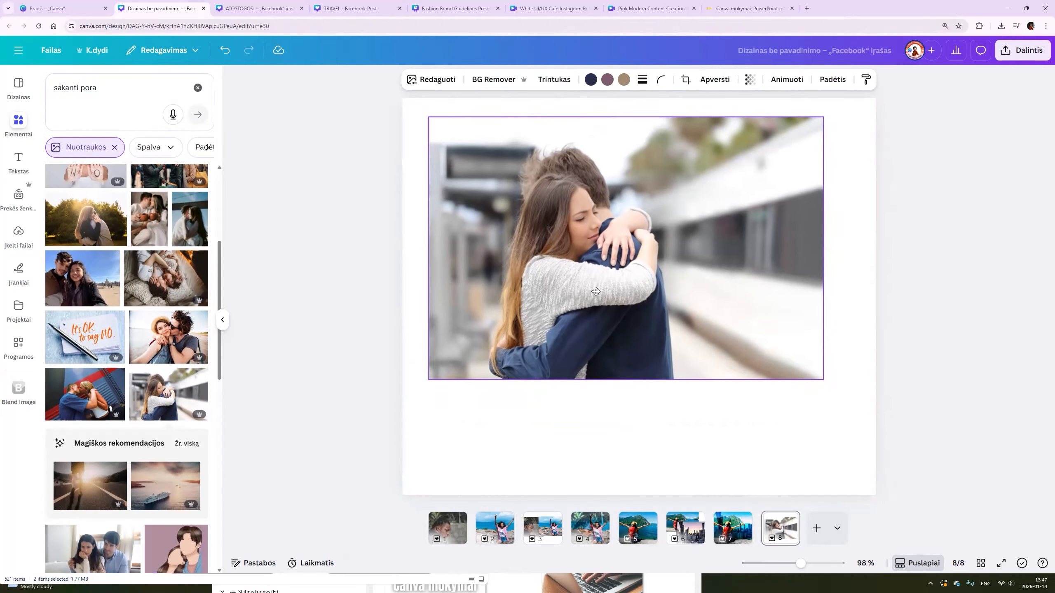
Search the photos for "saulelydis" and place the sunset bay photo in page 8's lower-right area, overlapping the couple.
click(104, 88)
text(saulelydis)
key(Return)
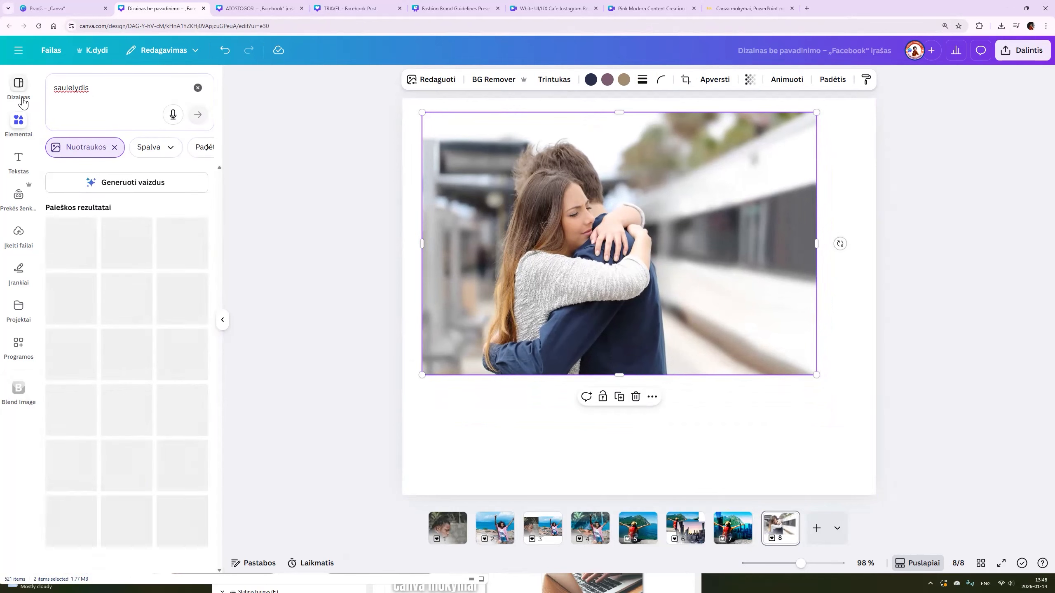
drag(172, 368, 717, 424)
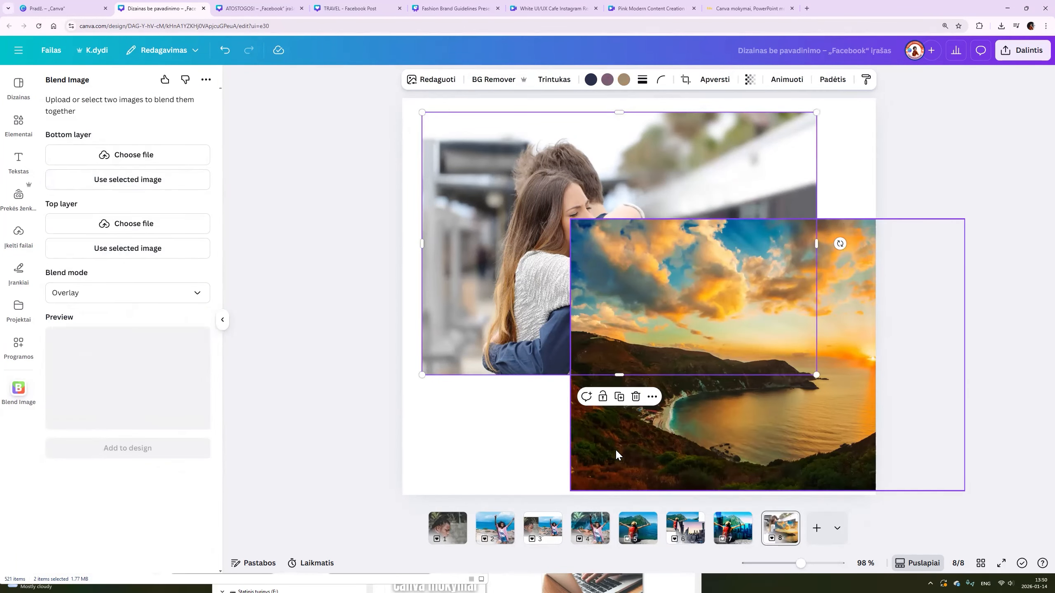
drag(732, 429, 778, 433)
Use the hugging couple photo as the blend's bottom layer and the sunset bay photo as its top layer.
click(586, 306)
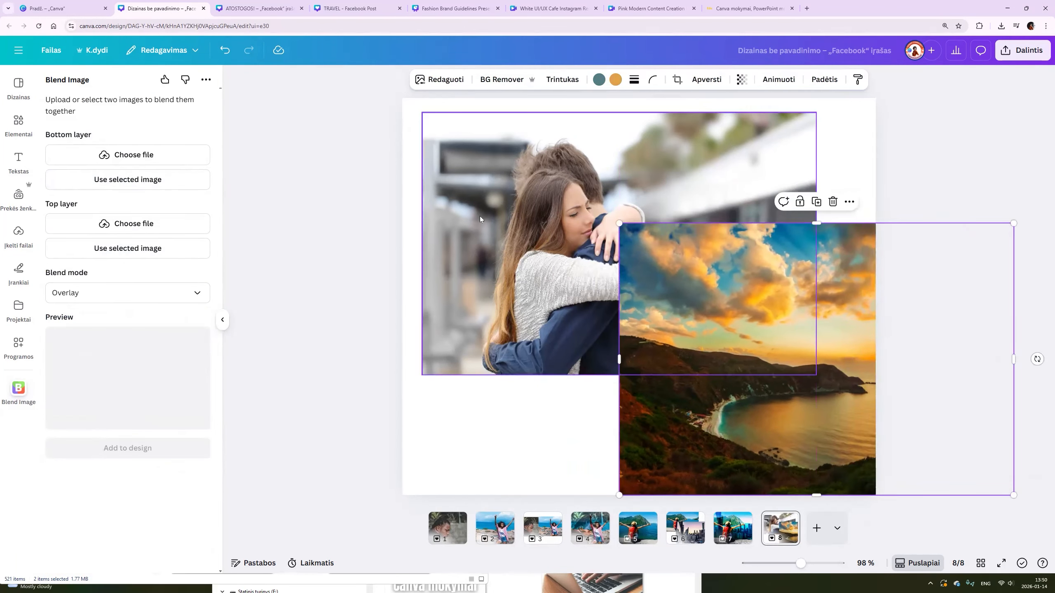
click(133, 183)
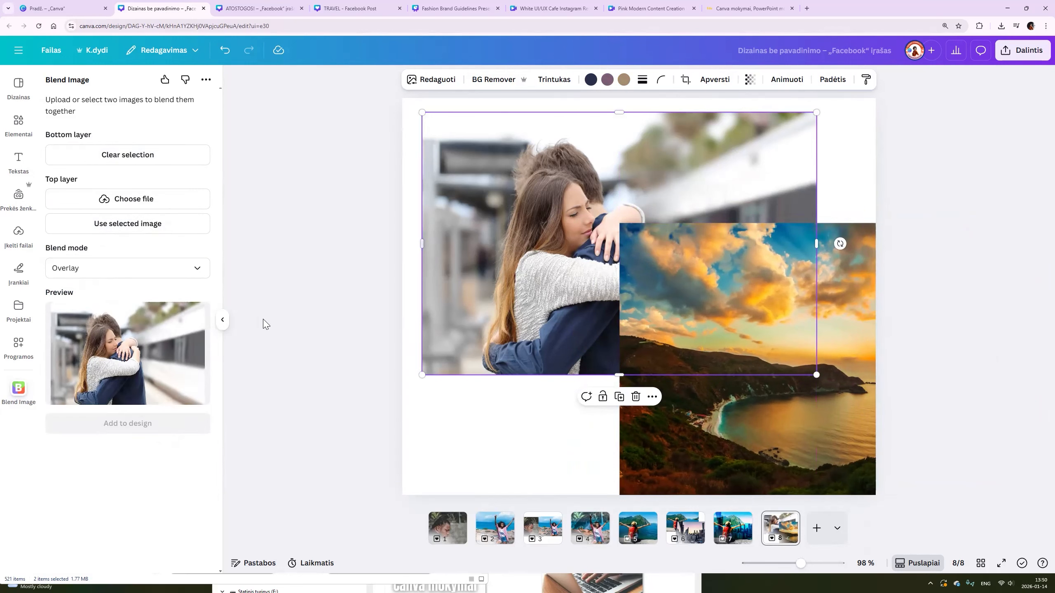
click(702, 474)
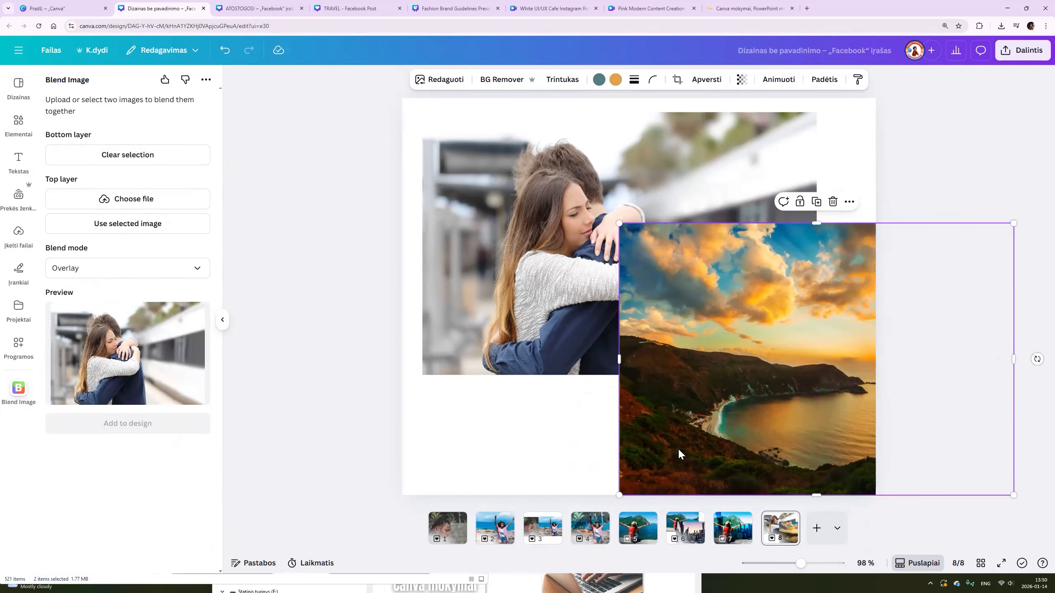
click(122, 227)
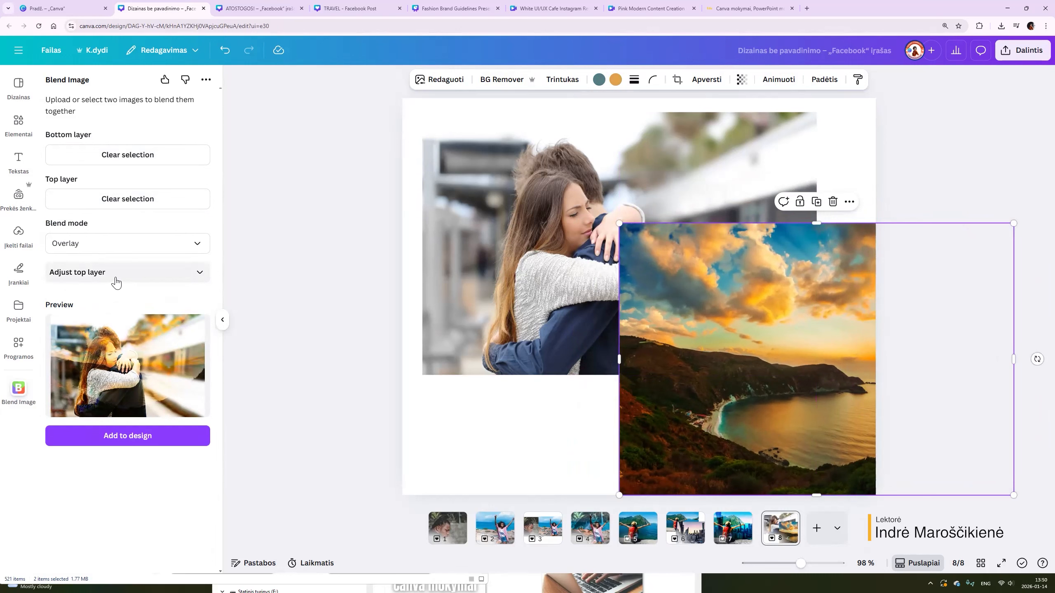
Set the top layer's placement to Fit, with scale 1.9 and horizontal offset -59.
click(54, 278)
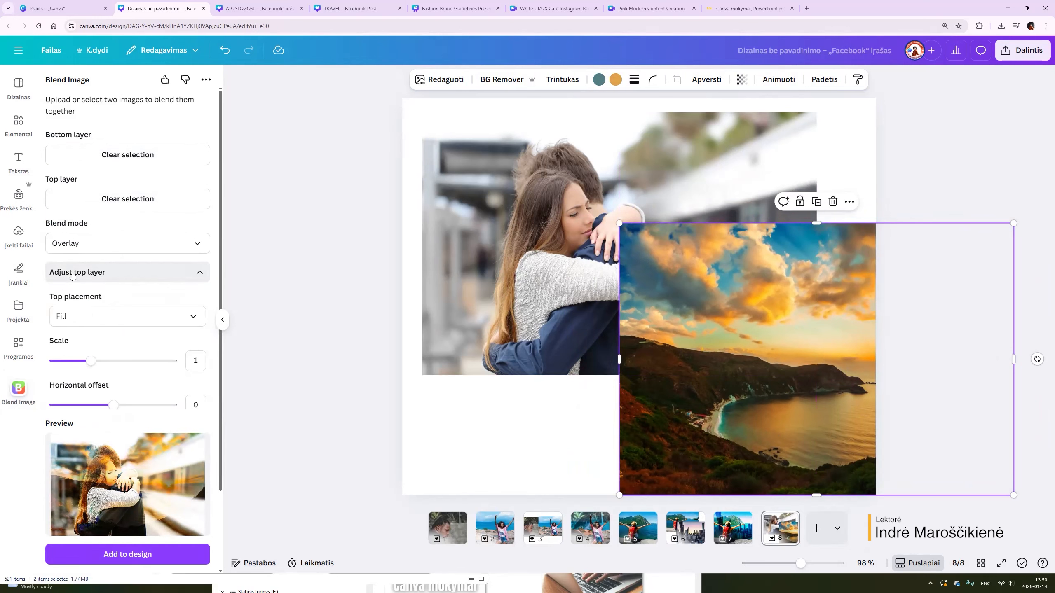
click(92, 323)
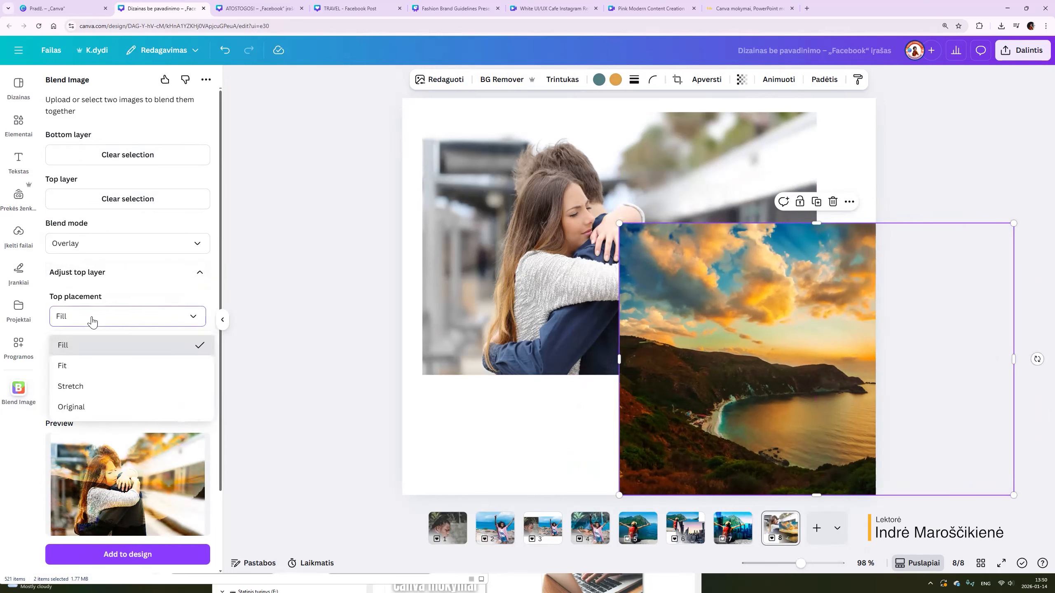
click(73, 371)
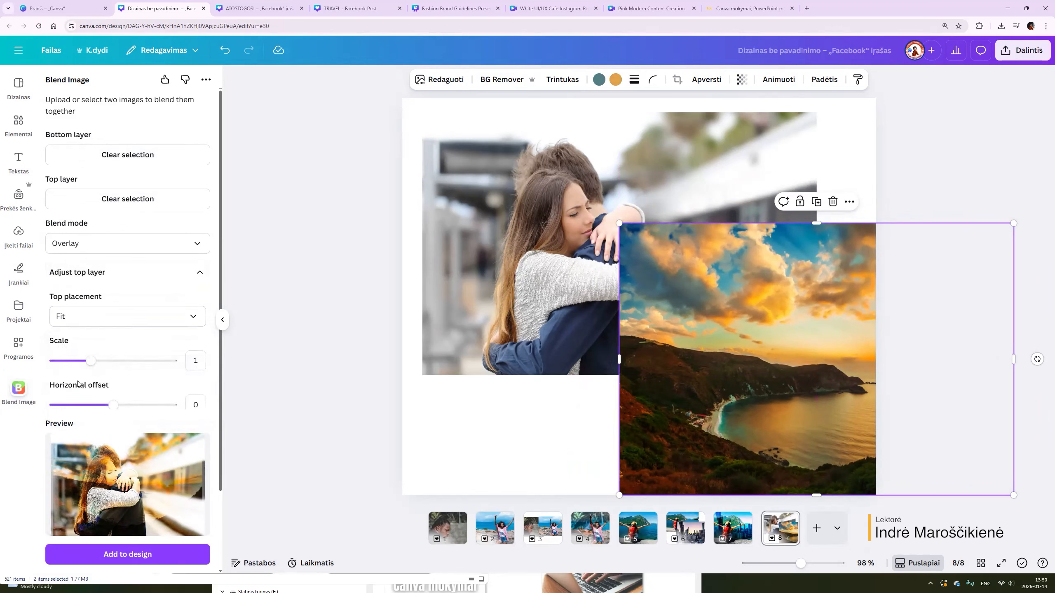
drag(93, 360, 129, 365)
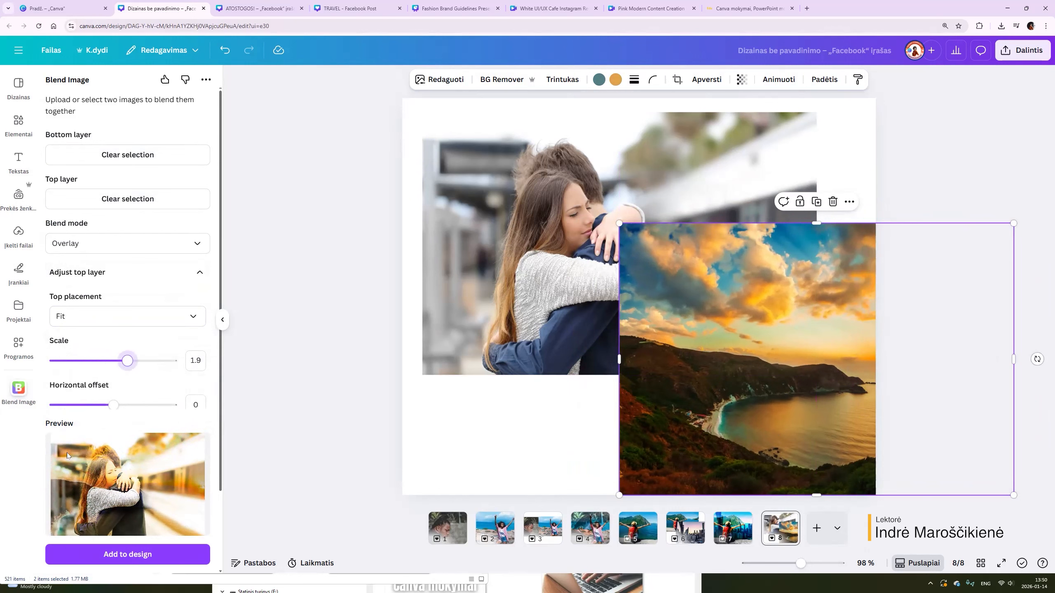
drag(114, 407, 78, 407)
Move the sunset photo fully onto page 8 and set the top layer's scale to 2.5 and horizontal offset to -68.
drag(742, 375, 564, 363)
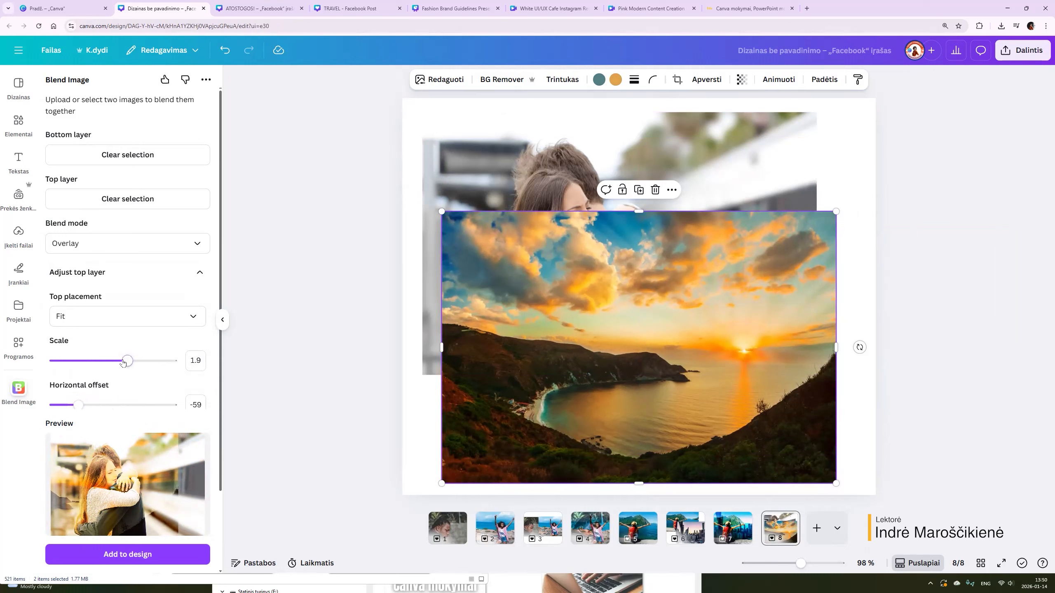
drag(123, 361, 152, 361)
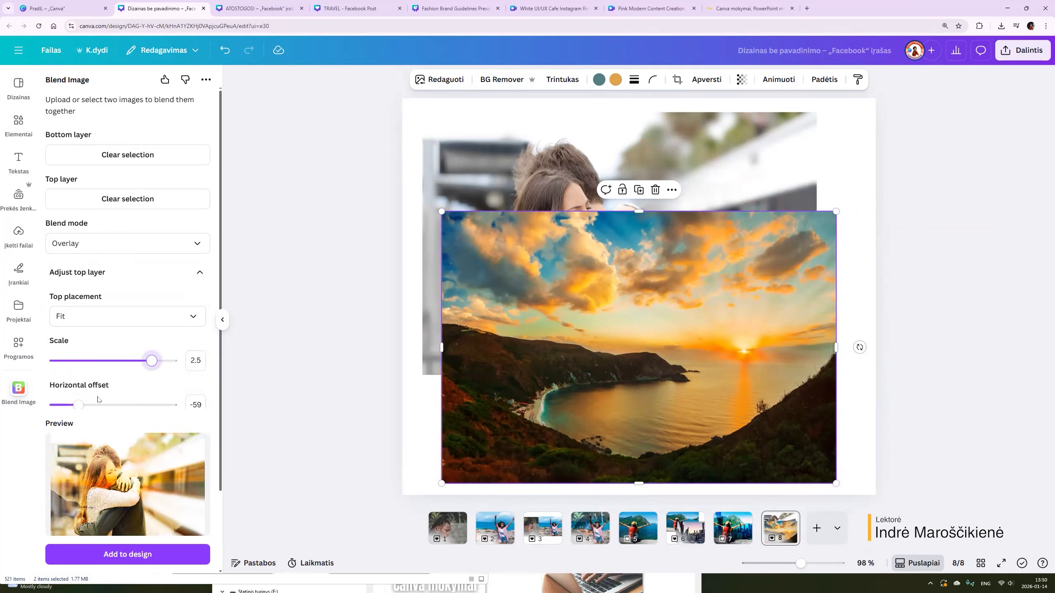
drag(78, 404, 73, 399)
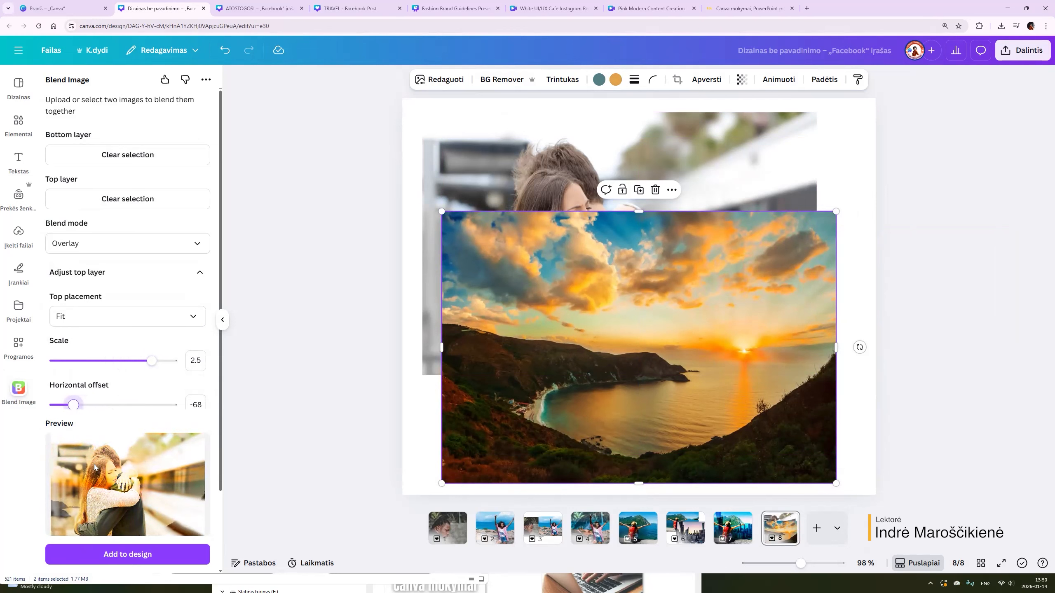
Set the top layer's placement to Stretch with a horizontal offset of -5.
click(85, 320)
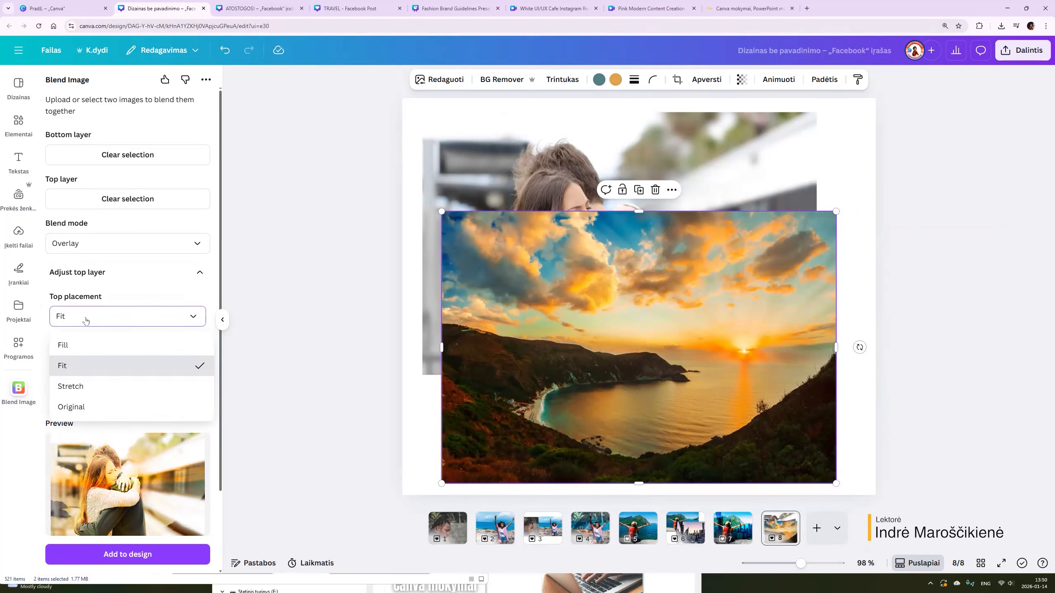
click(79, 388)
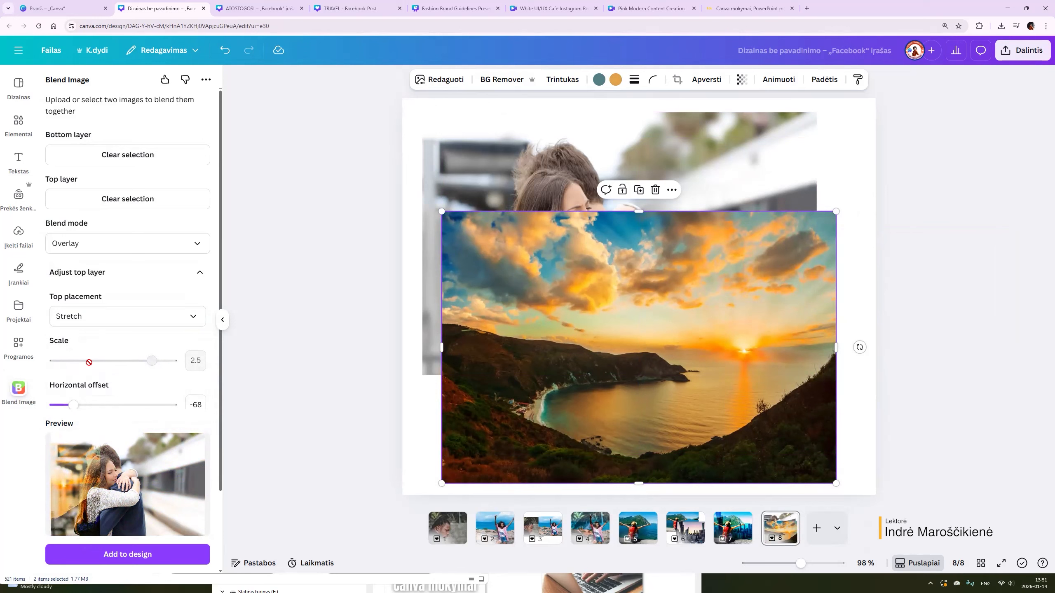
drag(72, 405, 111, 417)
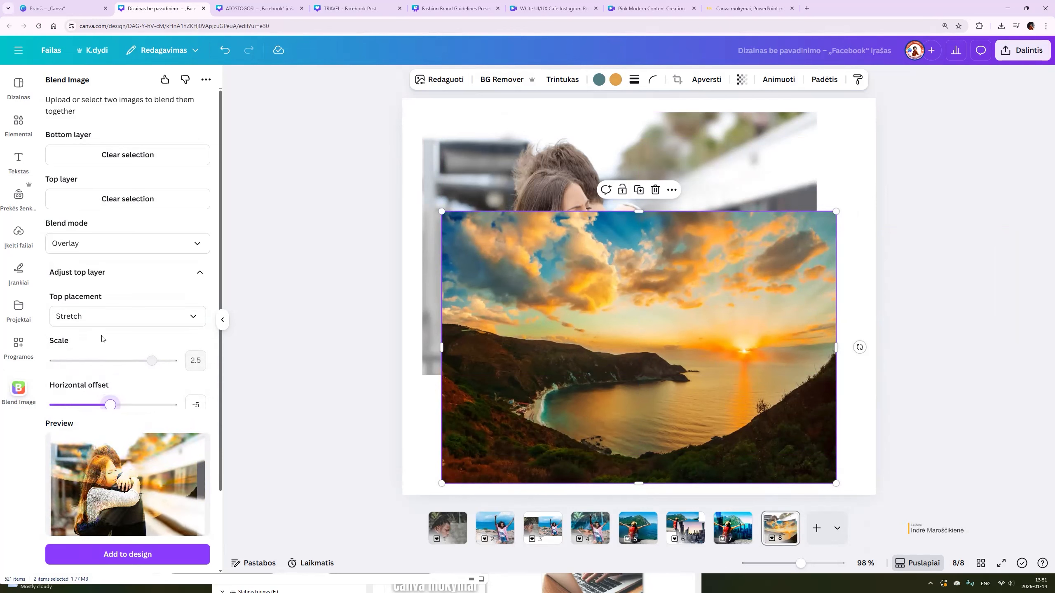
Set the top layer's placement to Original, with scale 1.7 and horizontal offset -63.
click(104, 317)
click(92, 409)
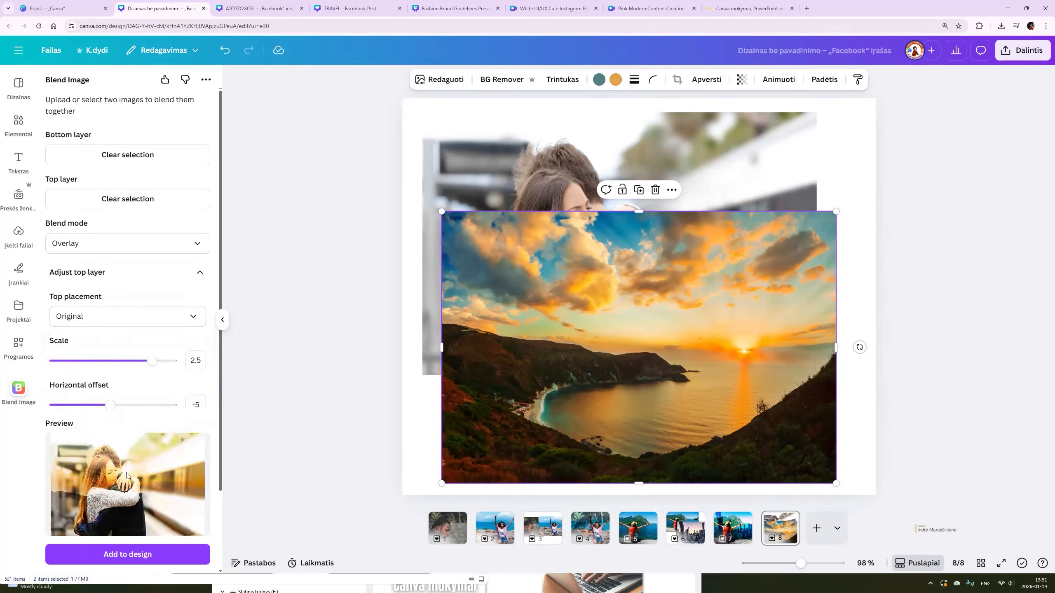
mouse_move(138, 366)
mouse_down()
mouse_move(113, 365)
mouse_move(168, 365)
mouse_move(120, 364)
mouse_up()
drag(111, 405, 76, 407)
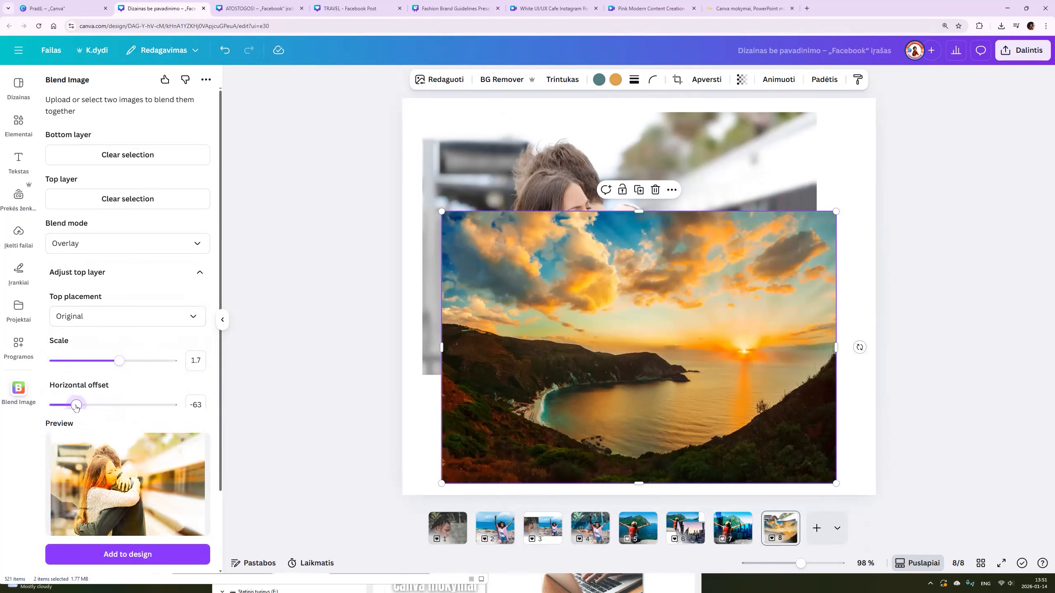
Add a blank page 9, place the blended hugging-couple image on it, and enlarge the image to cover the whole page.
click(809, 531)
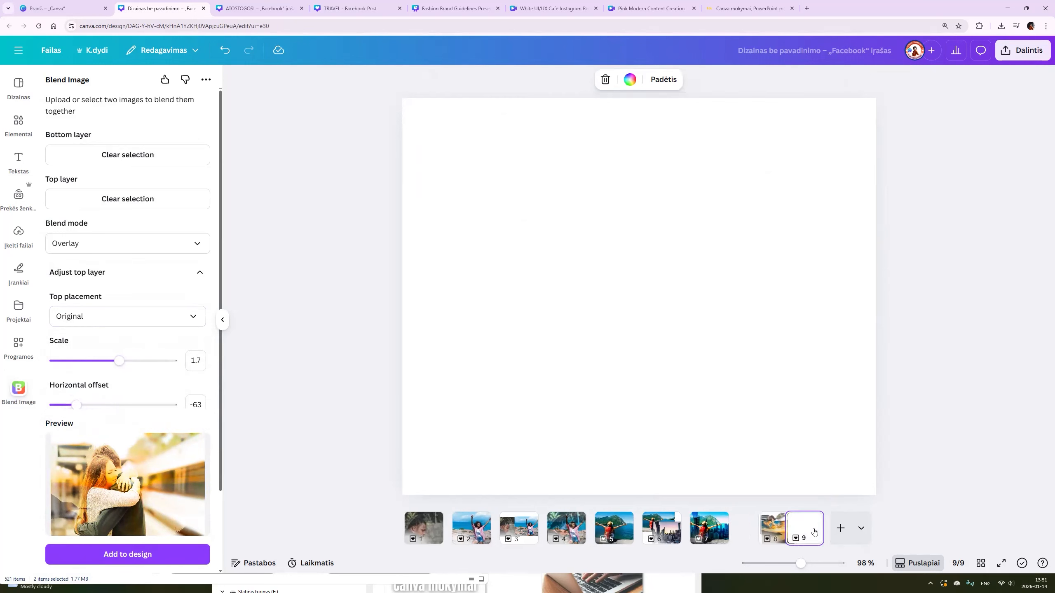
click(111, 562)
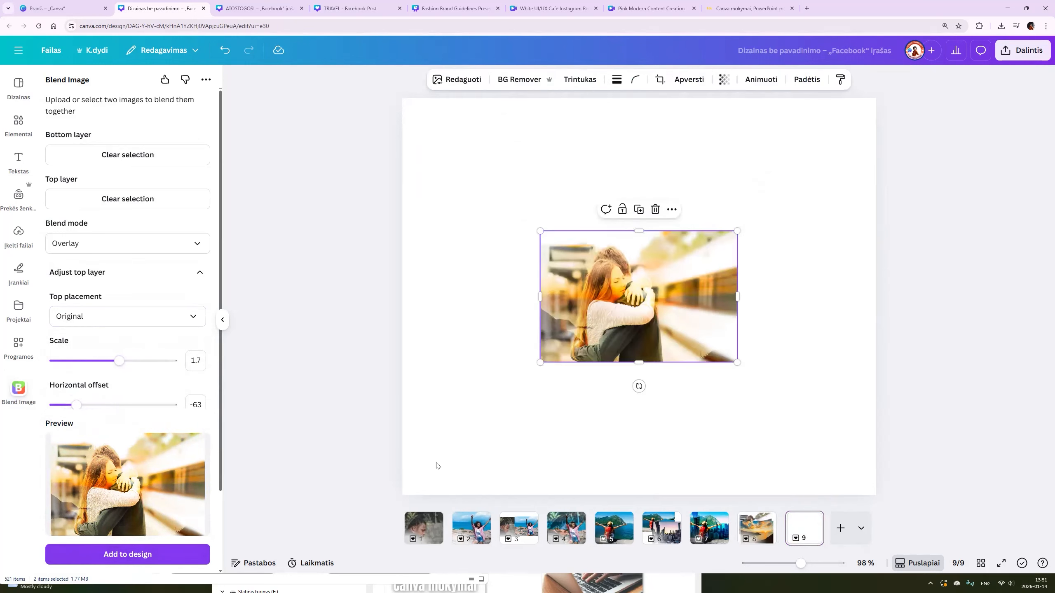
drag(542, 232, 366, 66)
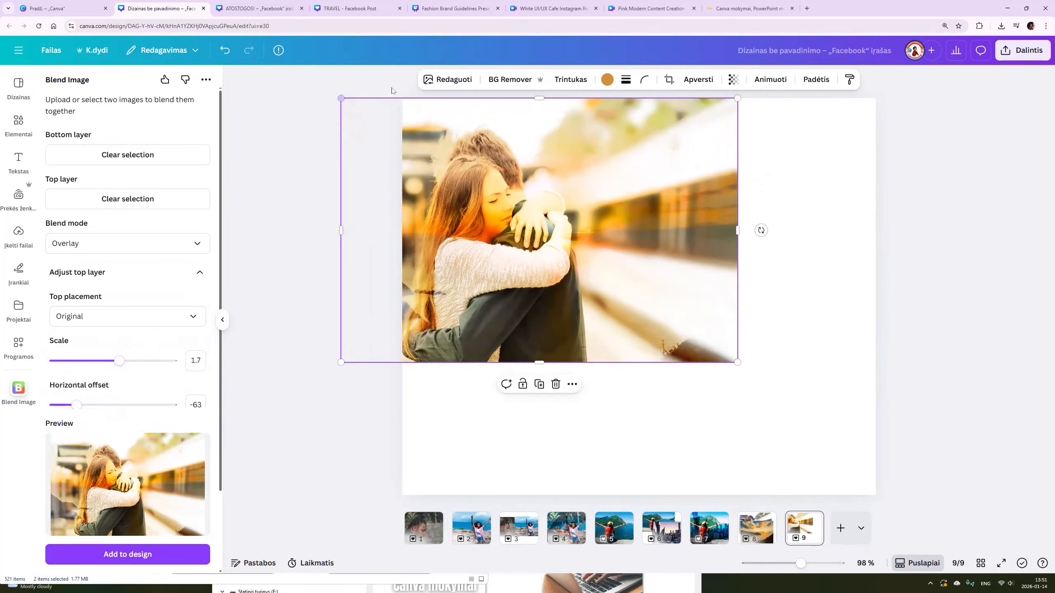
drag(734, 362, 966, 444)
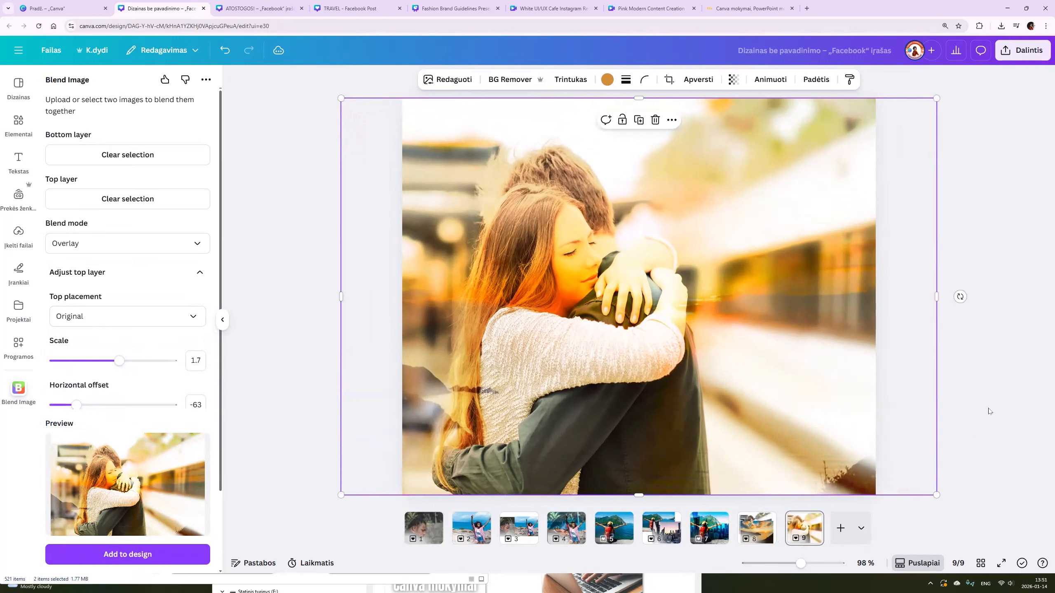
click(261, 486)
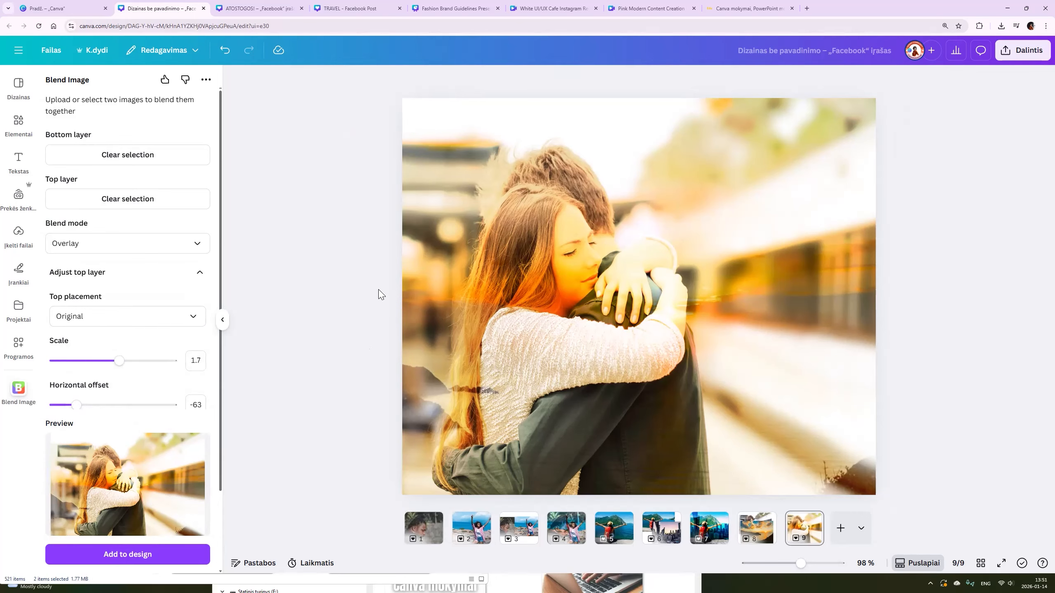
Open the Canva mokymai Facebook page in a new browser tab and display its upcoming events.
click(808, 8)
click(798, 24)
key(ctrl+v)
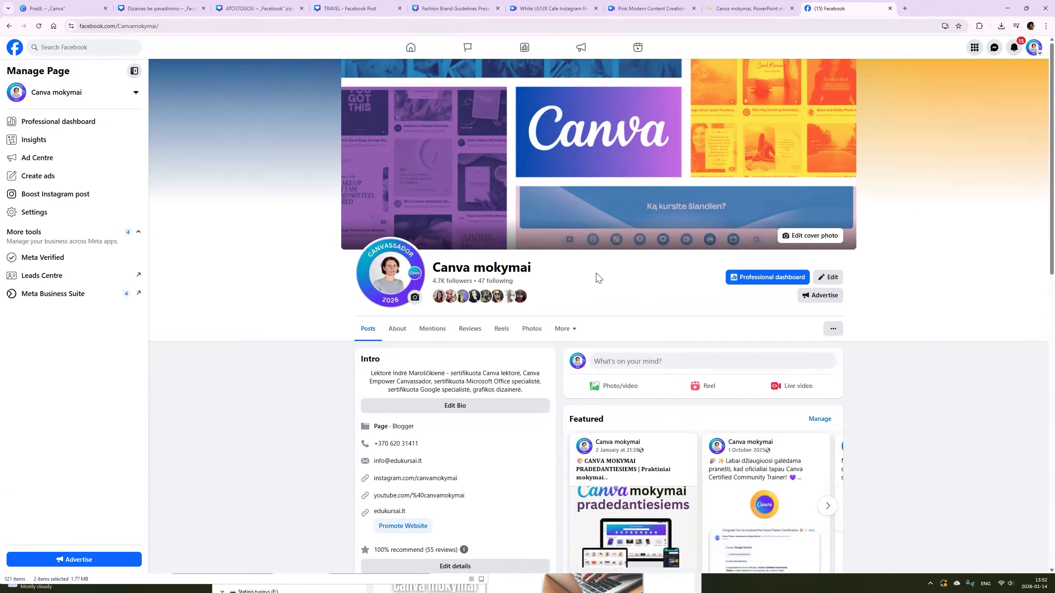
click(570, 329)
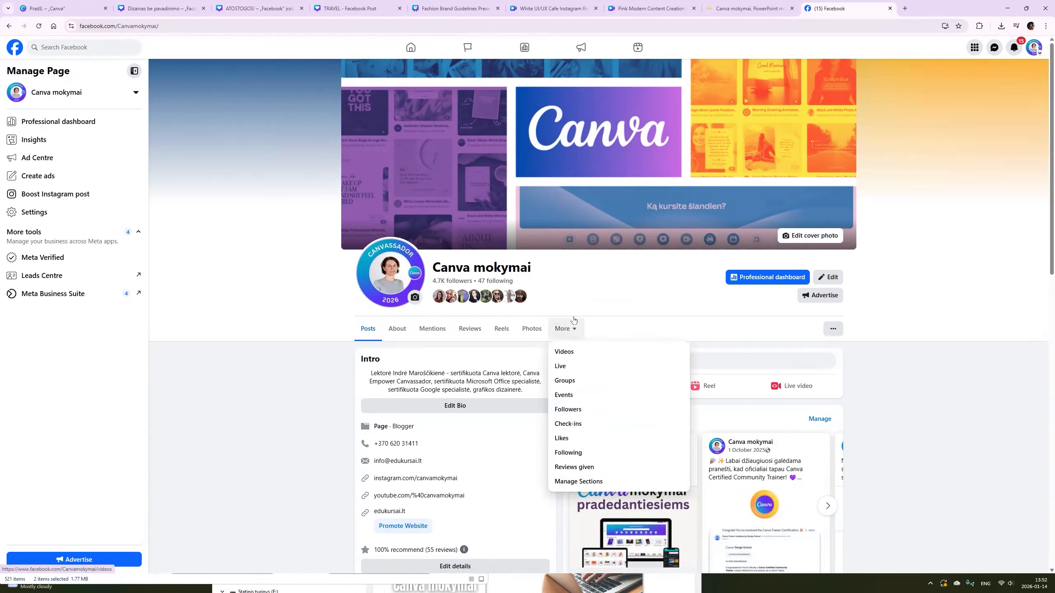
click(558, 399)
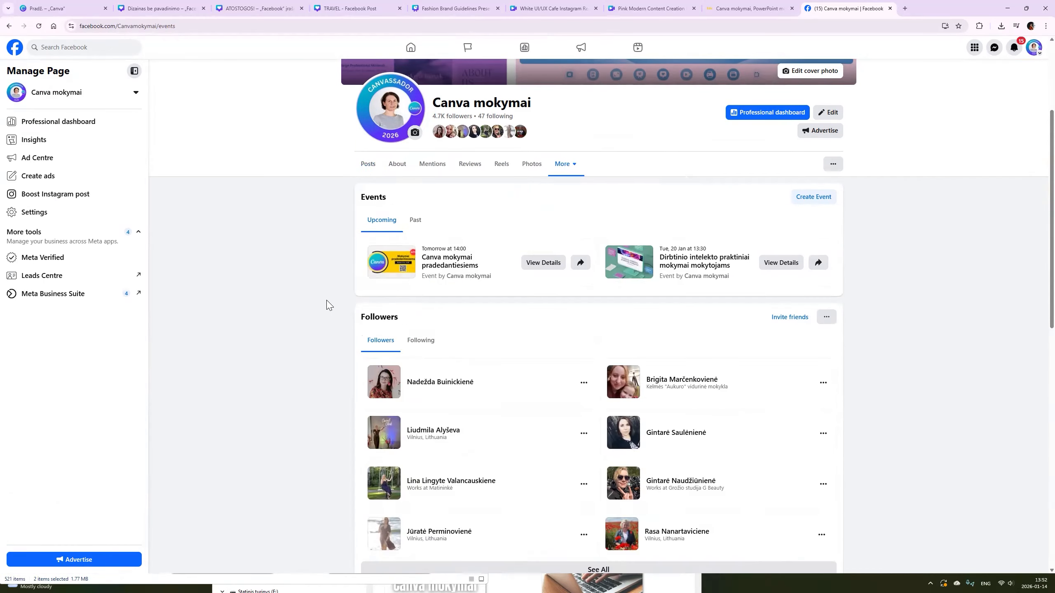
scroll(337, 294, up, 4)
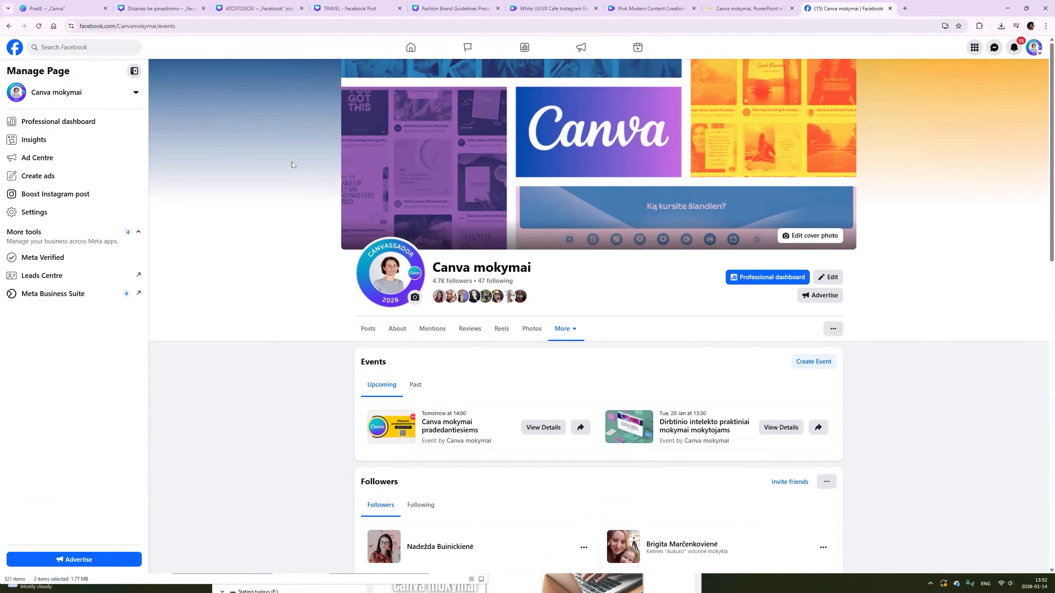
Switch to the edukursai.lt website and examine the offered courses and course categories on its home page.
click(758, 3)
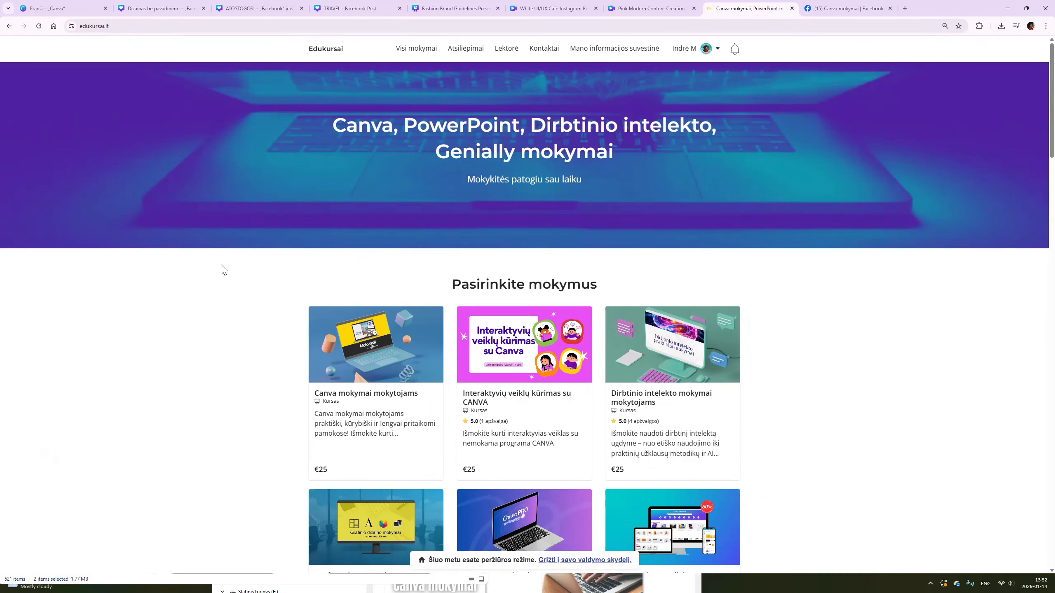
scroll(220, 270, down, 10)
scroll(219, 271, down, 9)
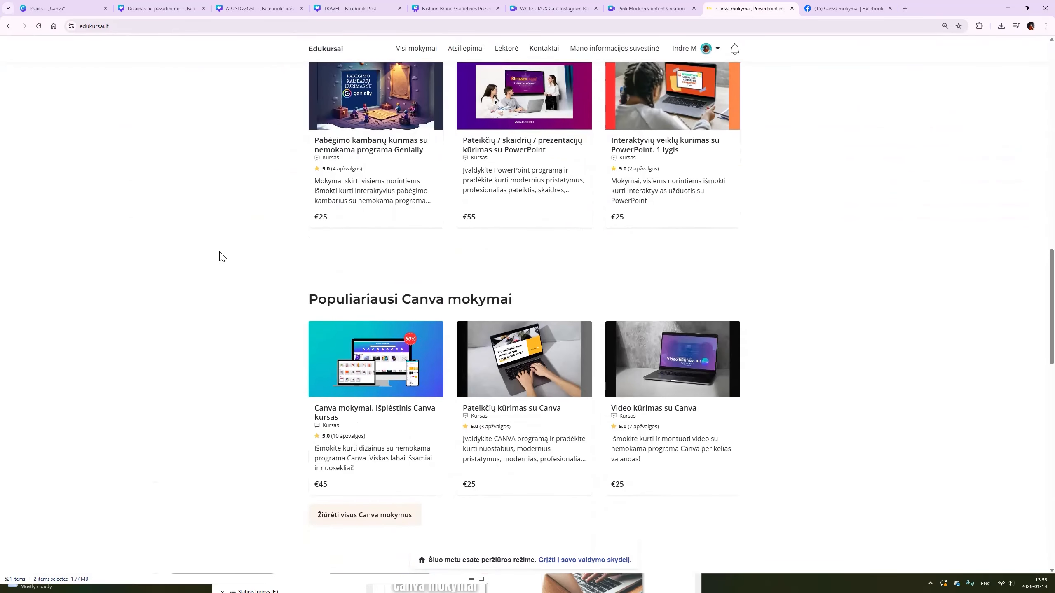
scroll(220, 255, down, 6)
scroll(220, 255, up, 2)
scroll(220, 254, down, 6)
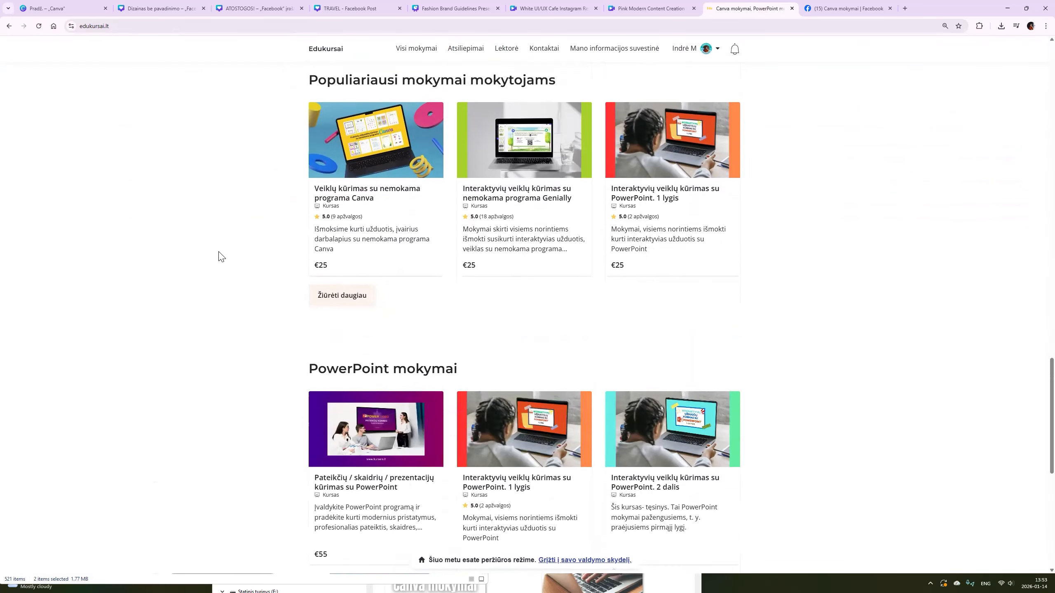
scroll(1037, 415, down, 8)
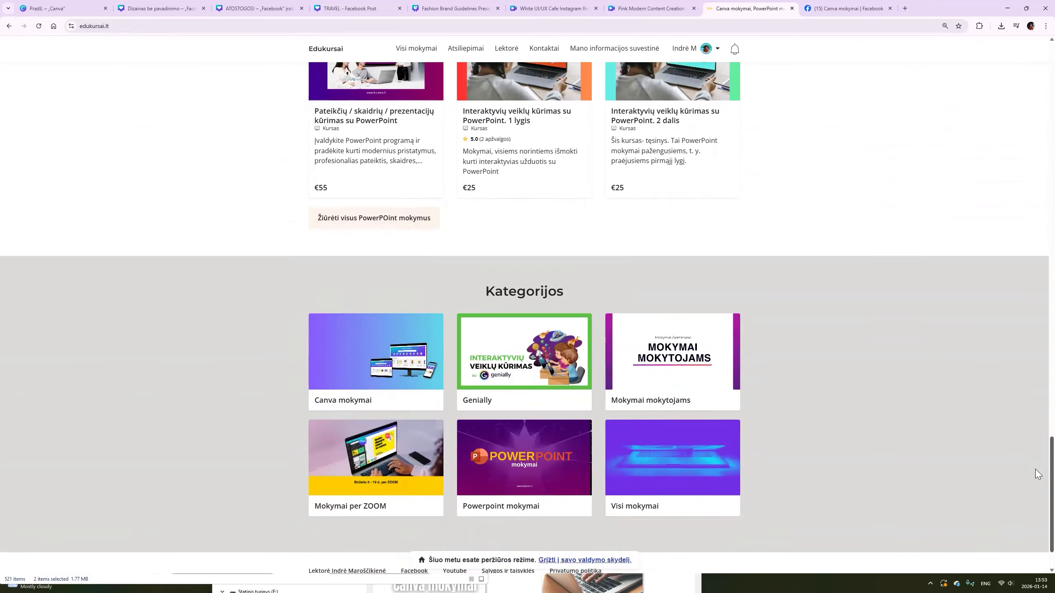
scroll(1037, 499, up, 4)
scroll(1037, 431, up, 15)
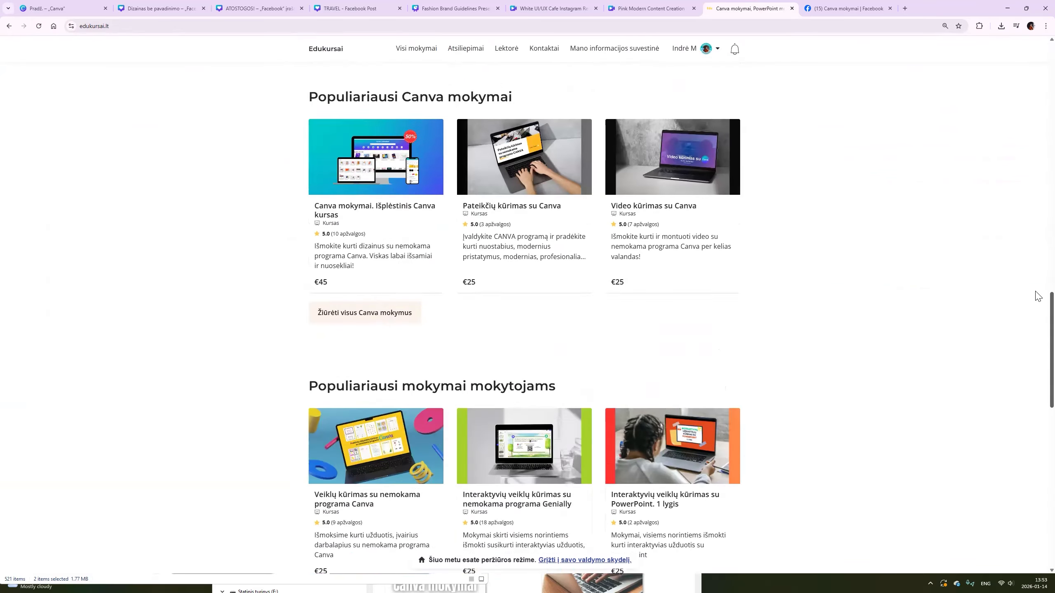
scroll(1037, 183, up, 2)
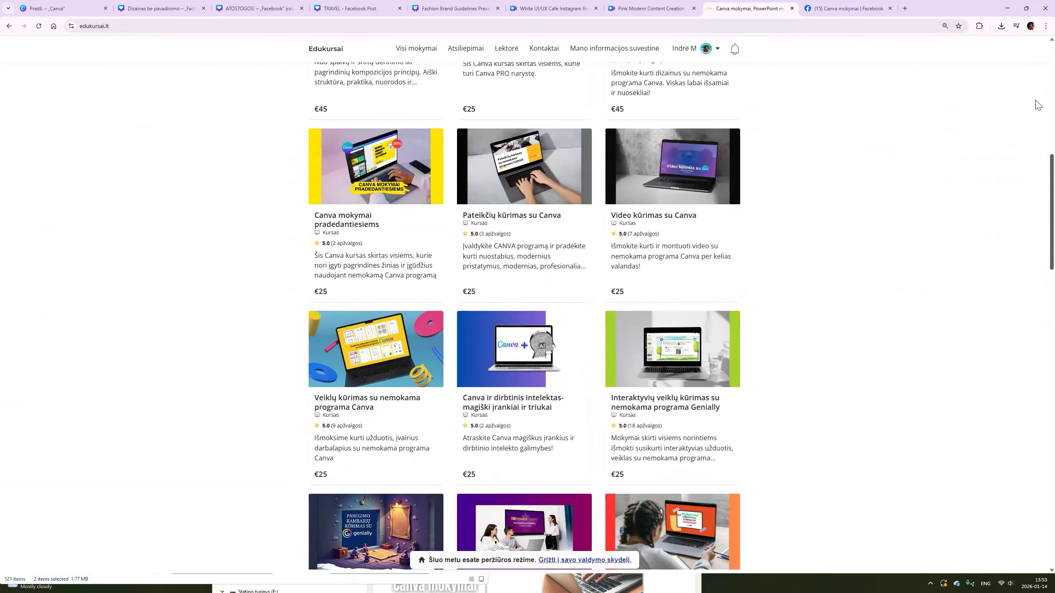
scroll(1037, 104, up, 9)
scroll(1037, 53, up, 3)
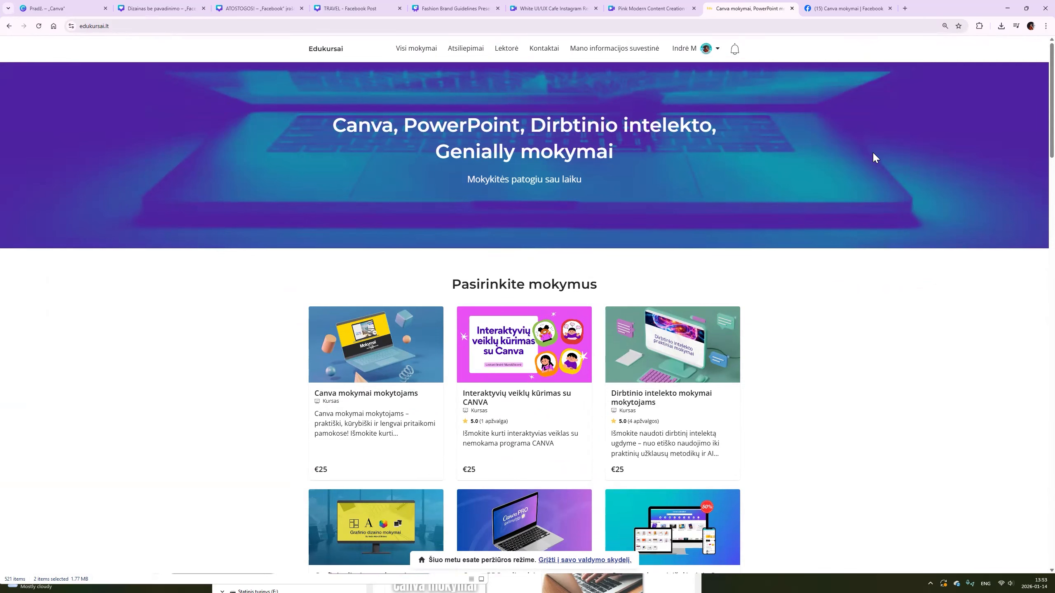